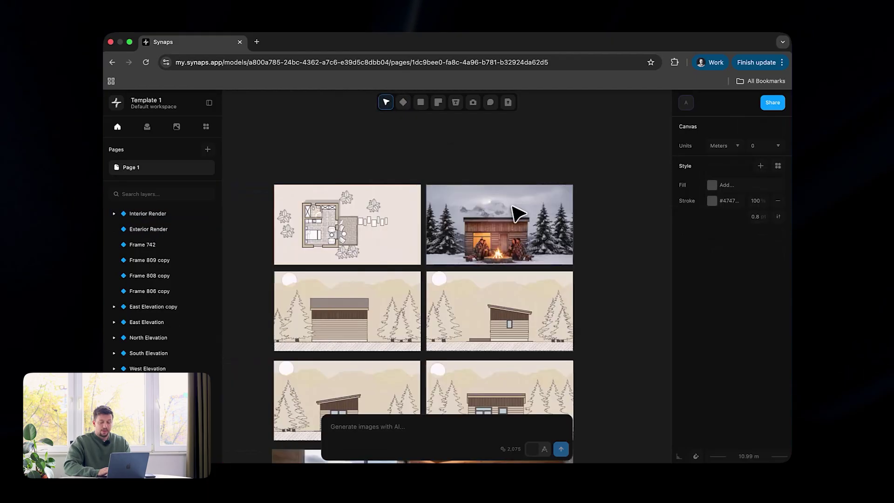
- Draw a new white frame on an empty area of the Page 1 canvas
scroll(424, 250, "left", 3)
scroll(424, 250, "right", 5)
scroll(430, 257, "down", 5, "ctrl")
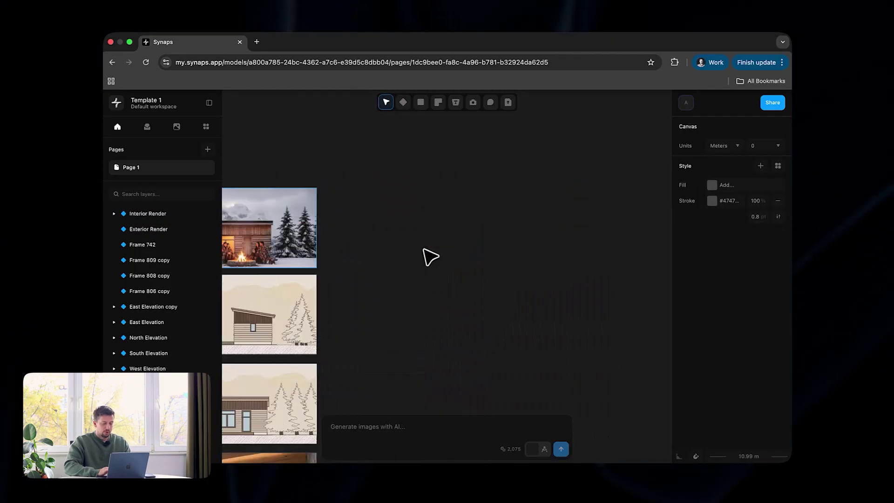
scroll(425, 256, "down", 3)
scroll(549, 337, "down", 5)
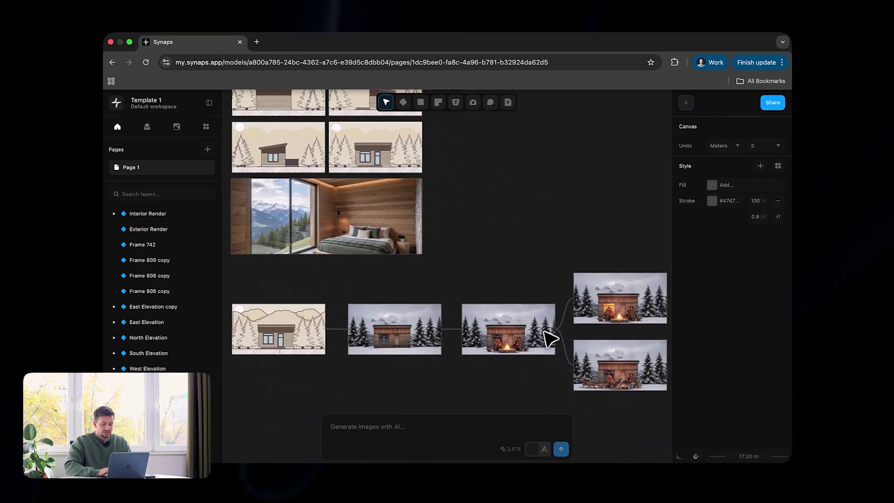
scroll(549, 340, "up", 8)
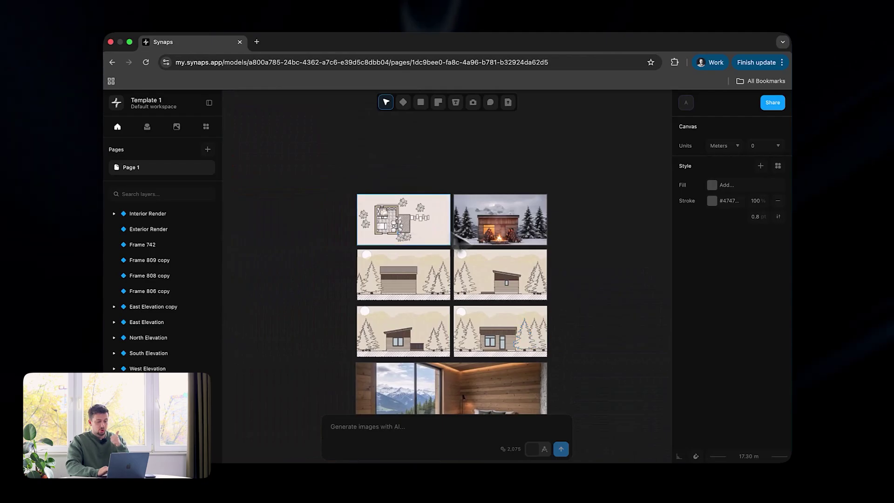
scroll(539, 247, "down", 10)
scroll(582, 337, "up", 5, "ctrl")
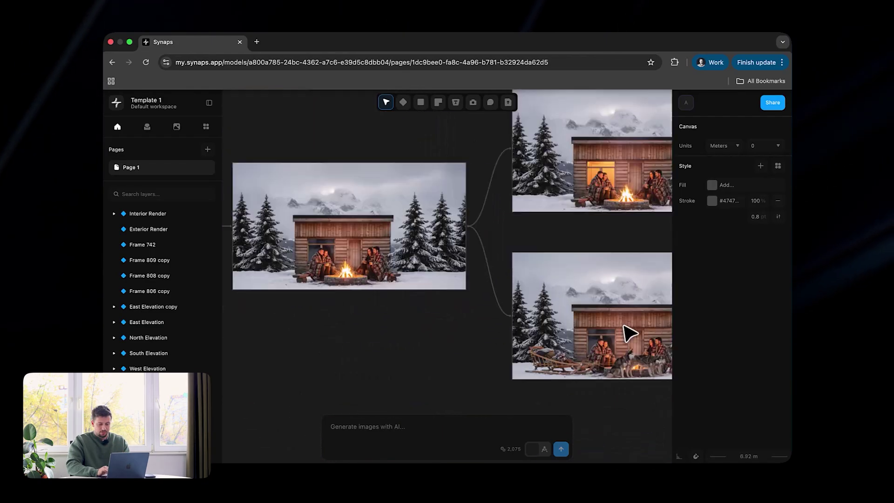
scroll(624, 326, "up", 2, "ctrl")
scroll(623, 324, "right", 4)
scroll(540, 250, "up", 10)
scroll(540, 249, "left", 6)
scroll(542, 251, "down", 5, "ctrl")
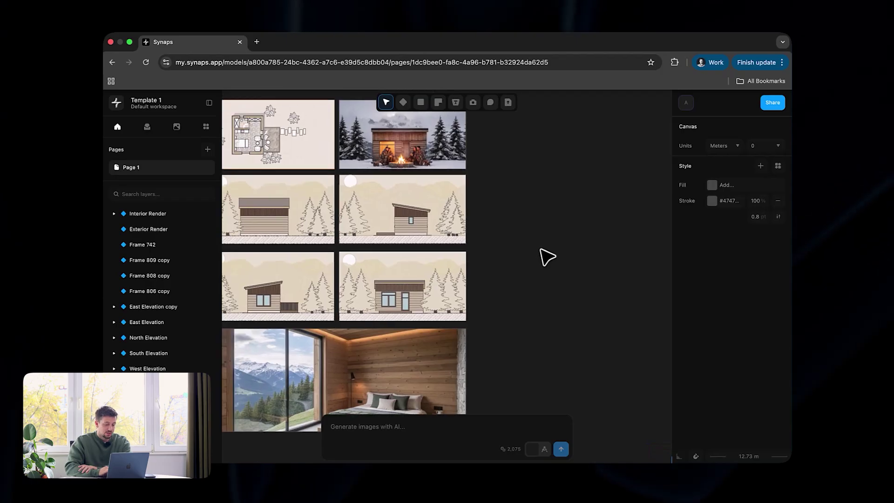
scroll(545, 256, "right", 8)
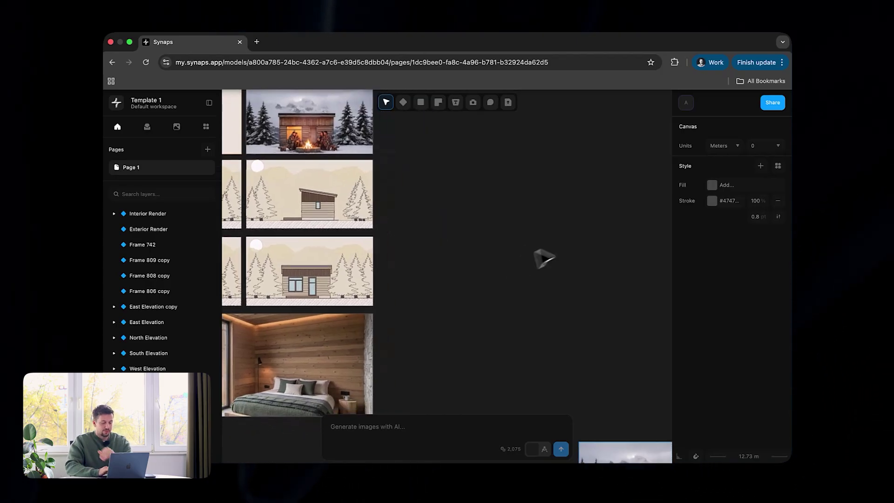
scroll(490, 209, "up", 4, "ctrl")
scroll(484, 205, "down", 2, "ctrl")
scroll(542, 228, "right", 2)
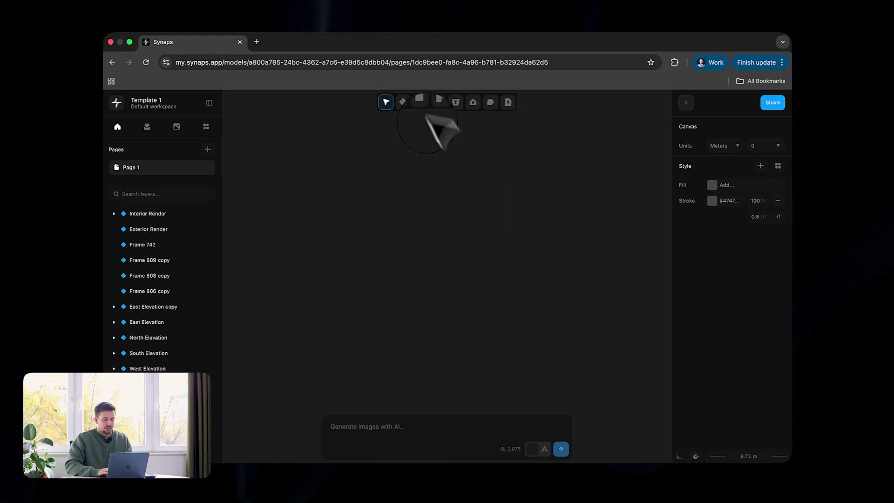
left_click(403, 102)
left_click_drag(291, 157, 618, 385)
- Set the new frame, Frame 745, to A4 format (29.7 × 21)
left_click(749, 163)
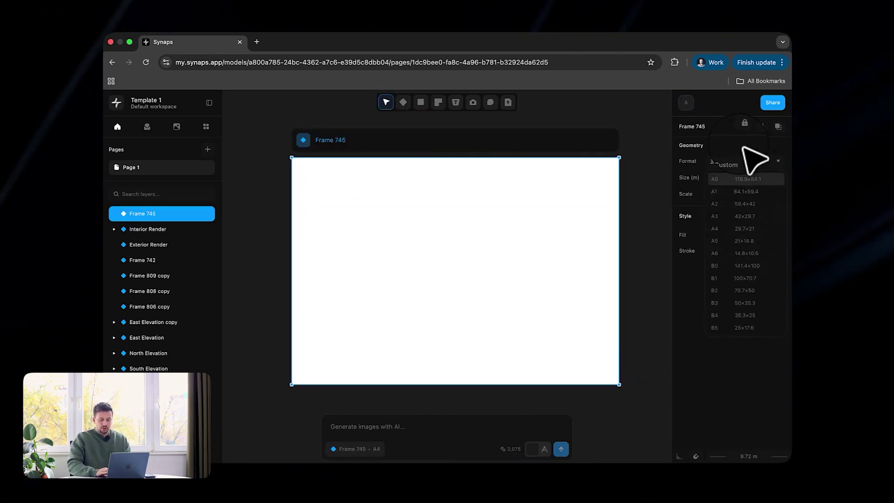
left_click(750, 230)
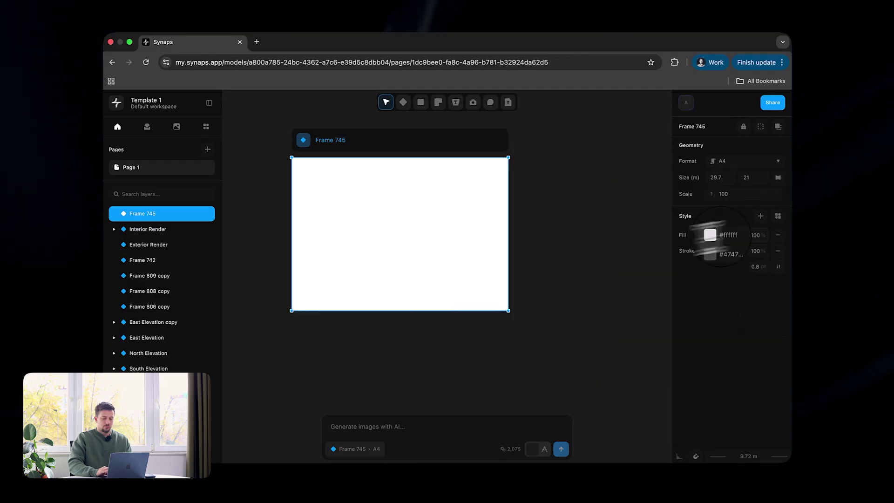
left_click(578, 249)
scroll(391, 243, "up", 5)
scroll(391, 243, "up", 1)
scroll(391, 243, "left", 1)
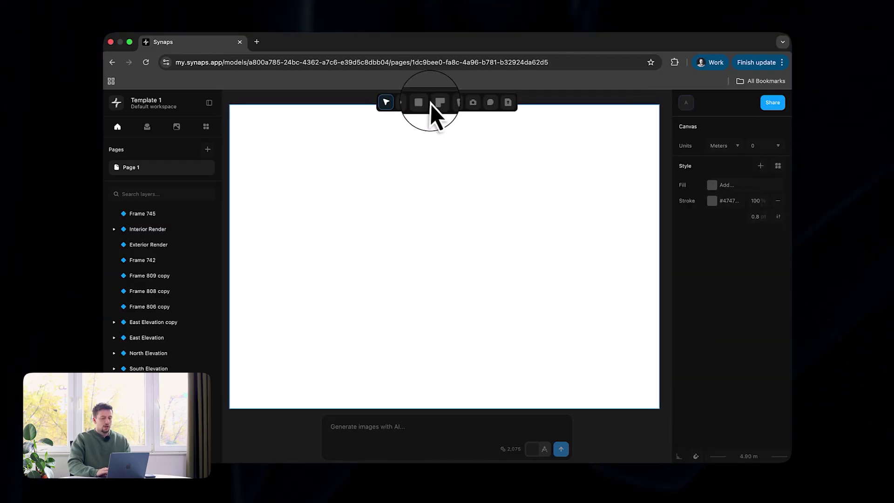
left_click(414, 103)
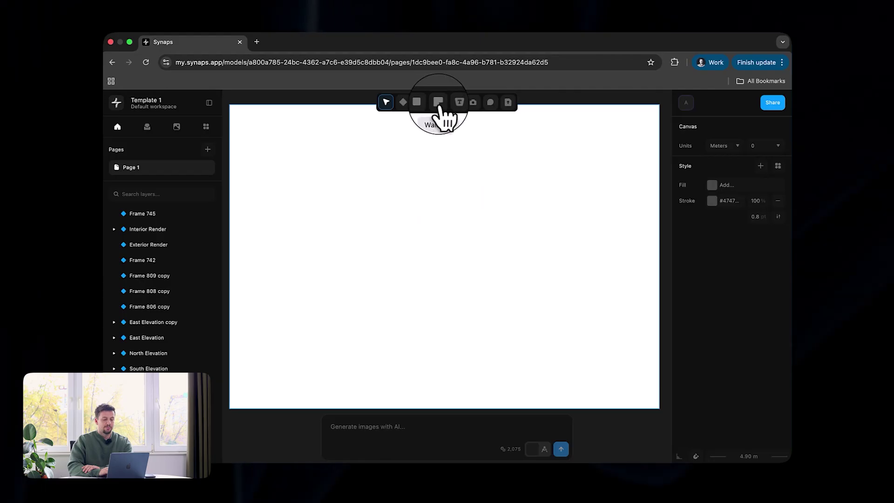
- Draw four connected walls forming a closed rectangular room on the frame
left_click(439, 103)
left_click(445, 122)
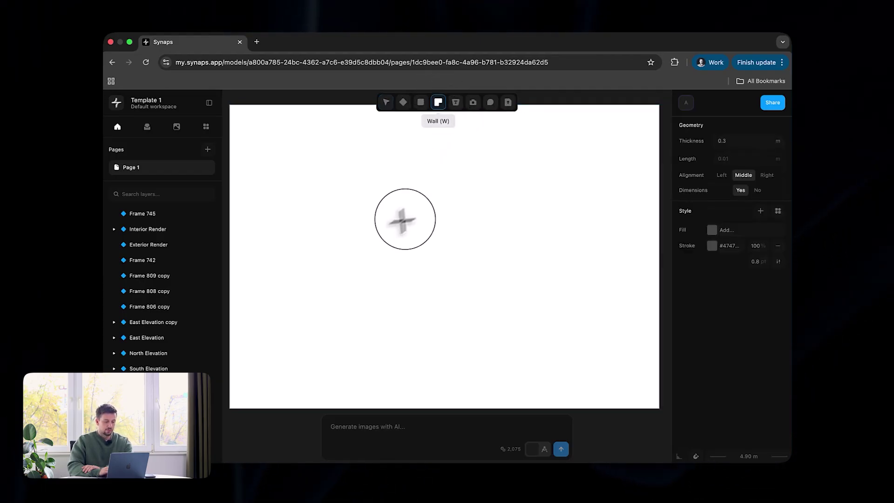
left_click(371, 177)
left_click(370, 176)
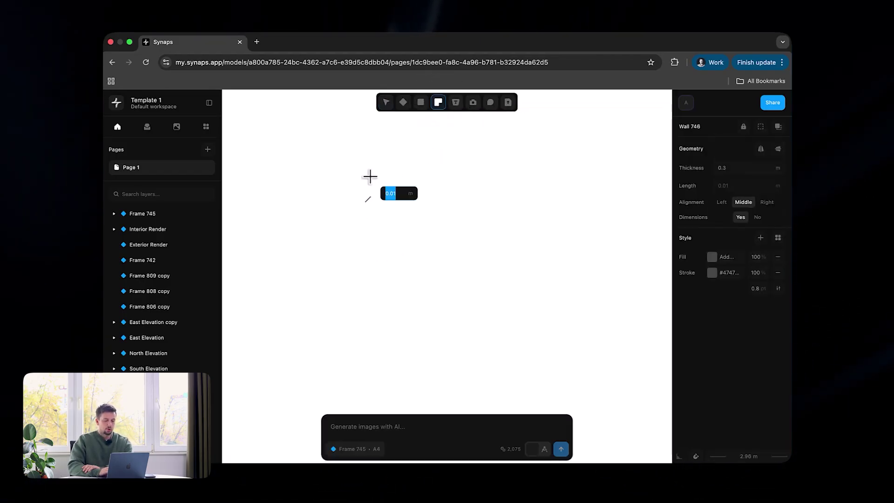
scroll(425, 202, "down", 5, "ctrl")
scroll(425, 201, "right", 1)
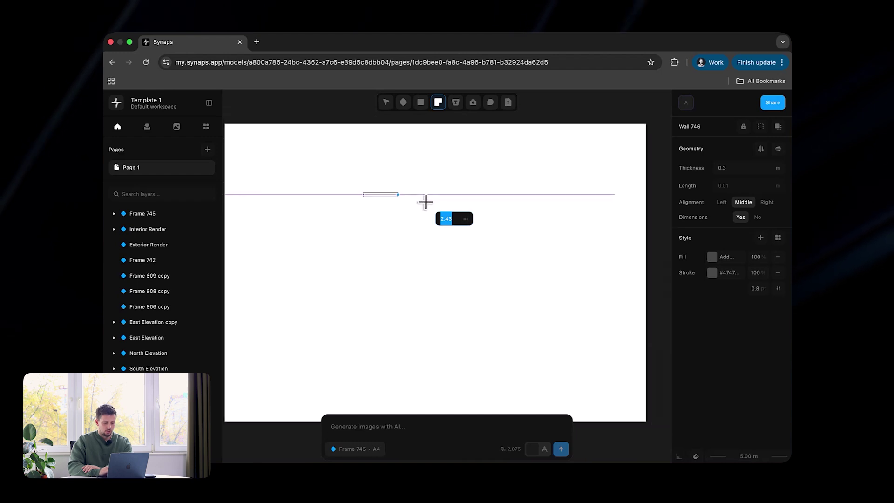
scroll(407, 191, "up", 5)
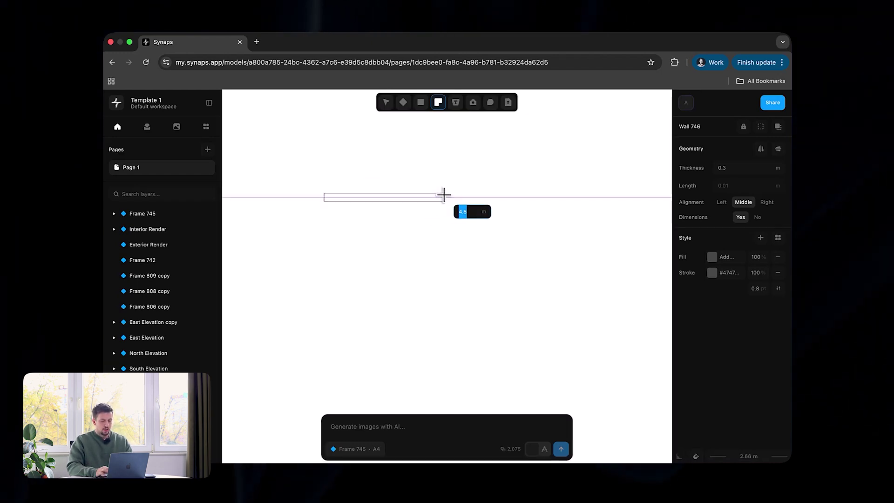
left_click(444, 196)
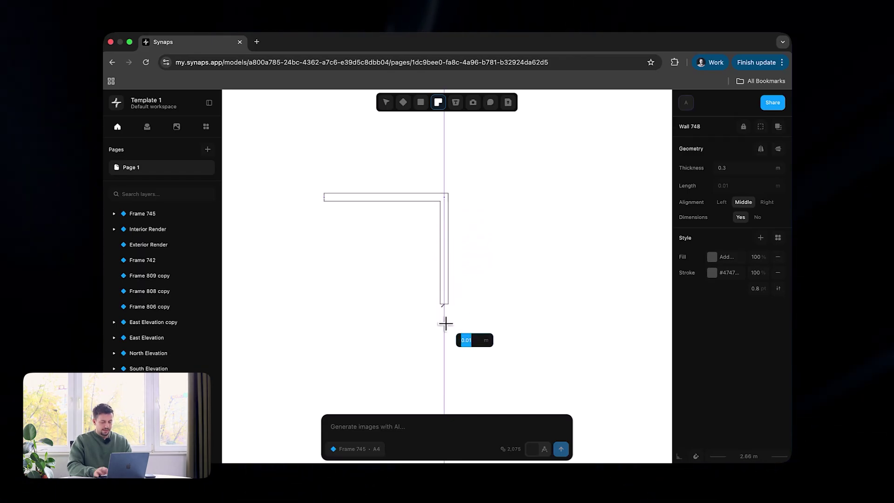
left_click(323, 305)
left_click(325, 198)
key("Escape")
scroll(311, 186, "up", 5)
- Change the four walls' thickness from 0.3 to 0.2 m
left_click_drag(306, 173, 517, 368)
left_click(534, 383)
scroll(570, 291, "down", 3)
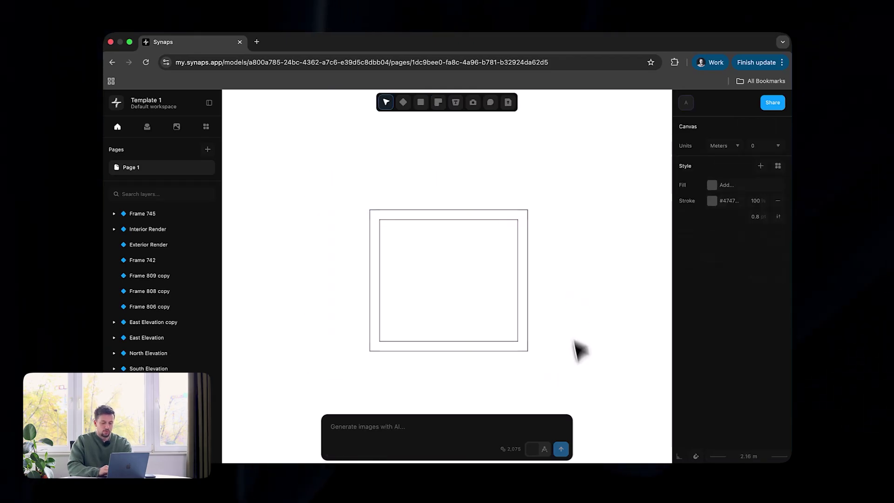
left_click(729, 168)
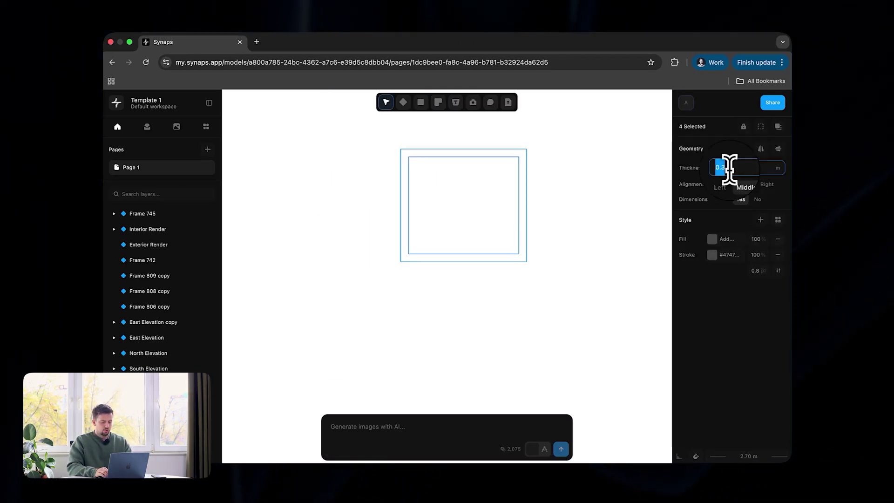
type(".2")
key("Return")
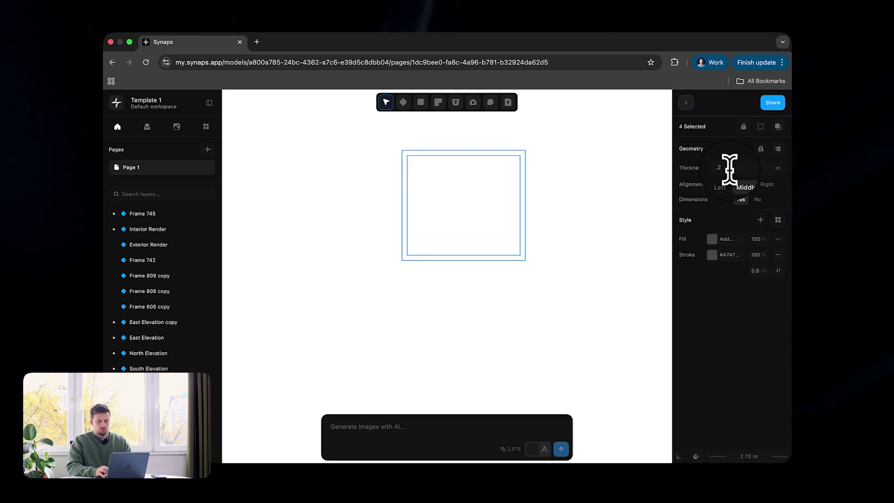
left_click(565, 224)
scroll(566, 225, "up", 1)
scroll(566, 226, "right", 1)
scroll(483, 223, "up", 5, "ctrl")
scroll(483, 223, "up", 1)
scroll(482, 223, "left", 1)
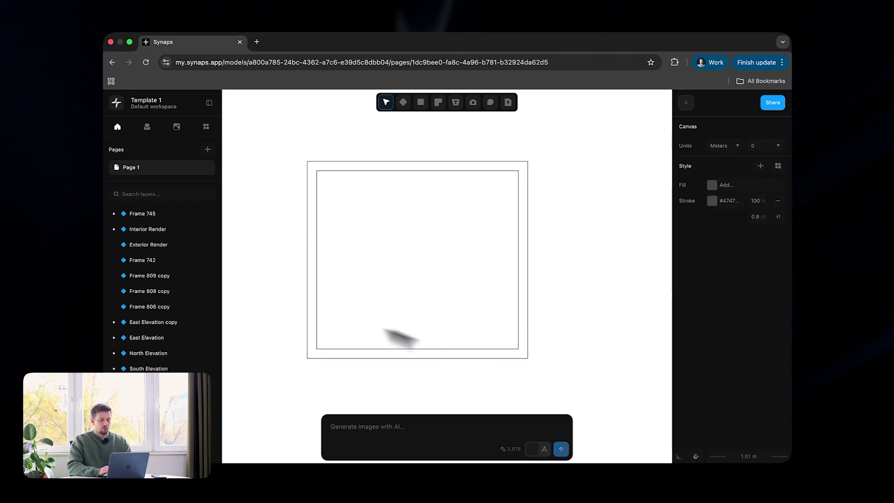
- Place a door low on the right wall with Right swing and Outside egress
left_click(437, 114)
left_click(461, 160)
left_click(519, 320)
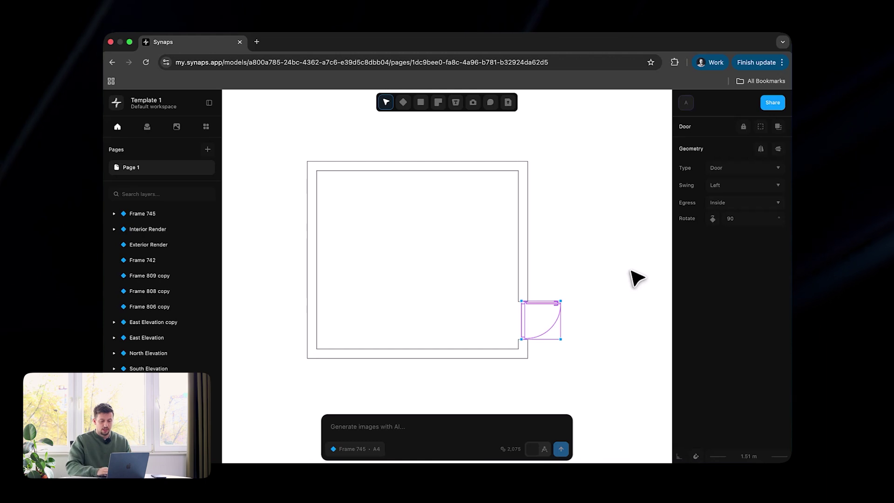
left_click(740, 188)
left_click(731, 217)
left_click(744, 203)
left_click(733, 231)
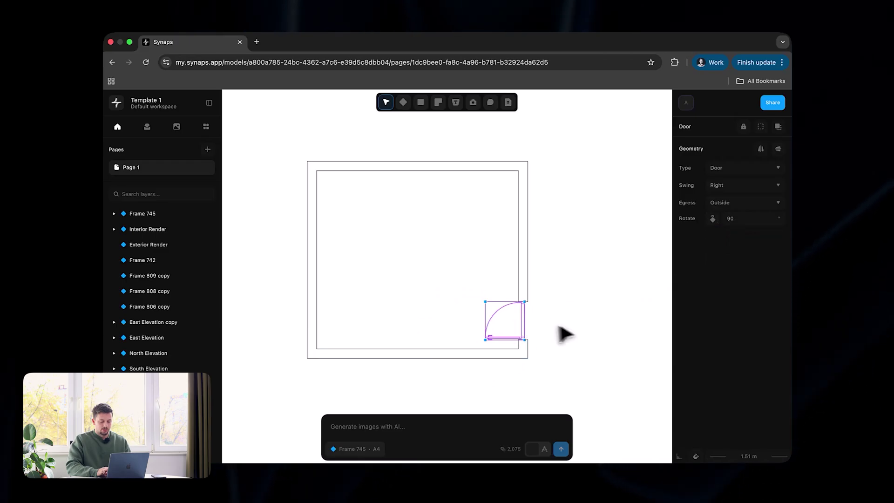
left_click(573, 335)
scroll(549, 336, "left", 2)
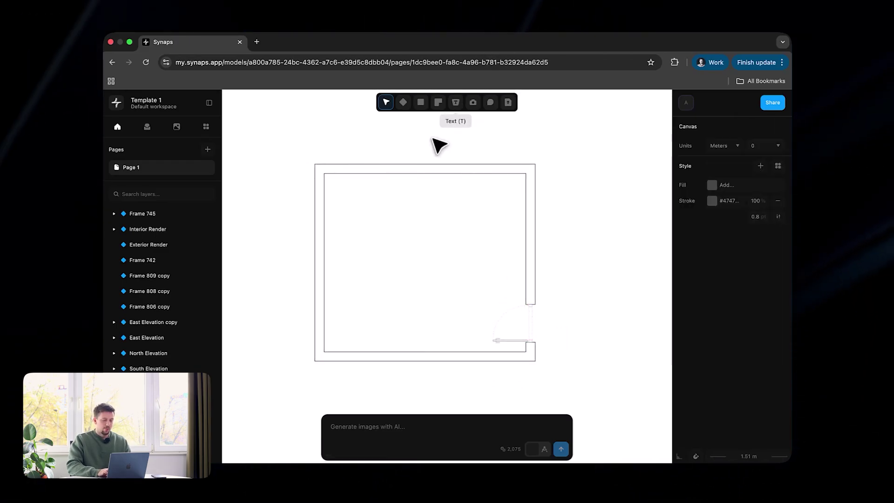
- Create a 16.34 m² room inside the walls and rename its ROOM 760 label to Bedroom
left_click(438, 103)
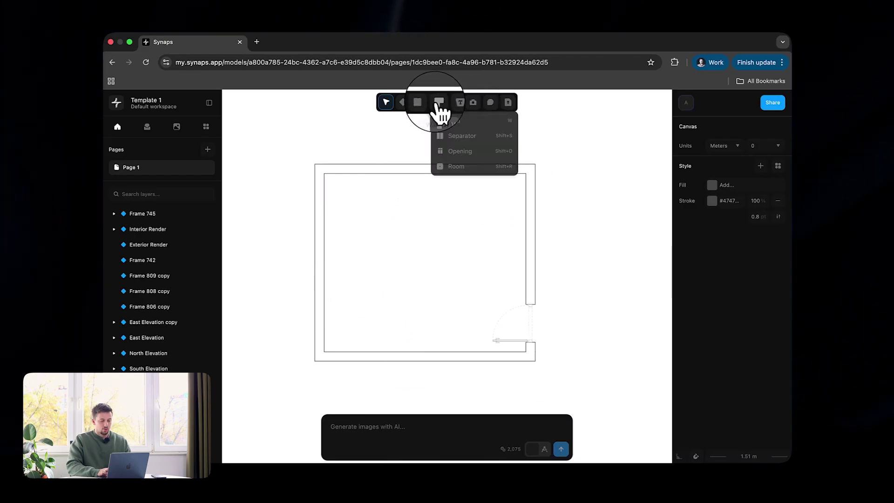
left_click(457, 169)
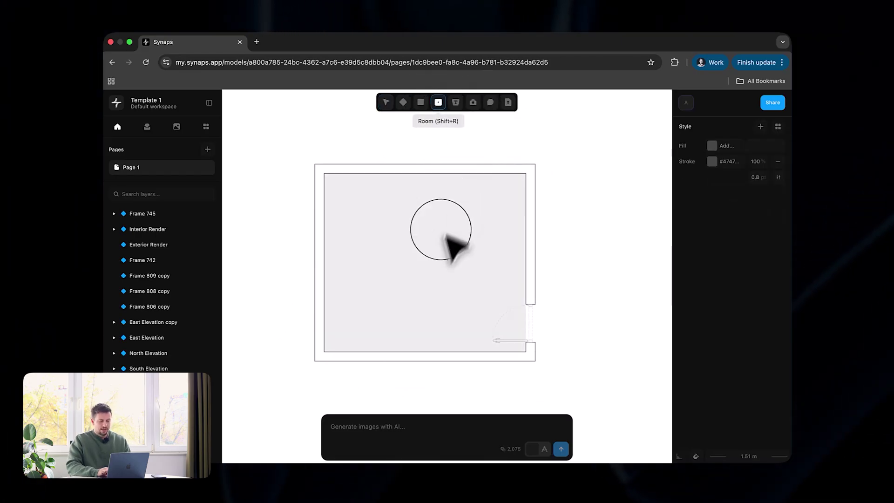
left_click(446, 269)
scroll(441, 265, "up", 3, "ctrl")
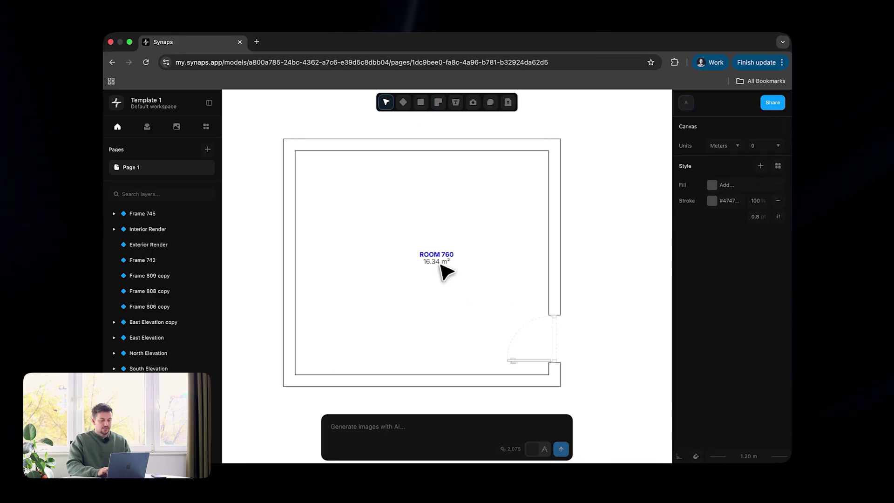
left_click(437, 253)
left_click_drag(440, 259, 432, 288)
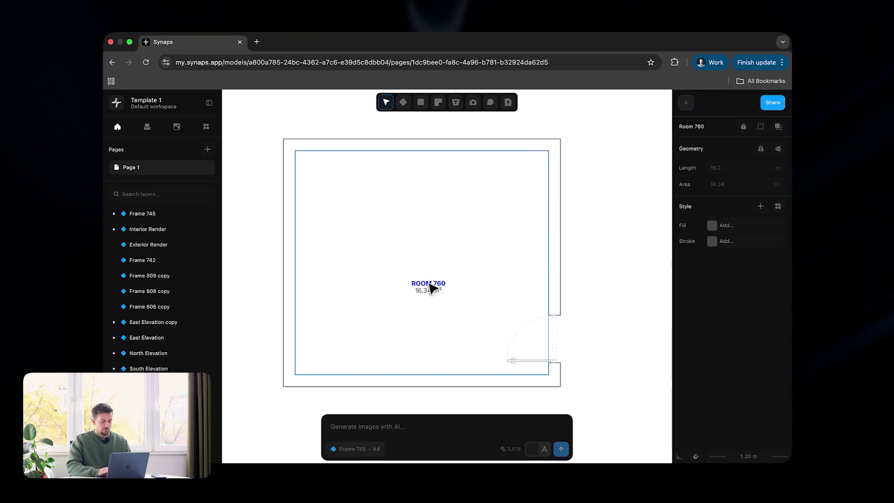
double_click(432, 285)
type("Bedr")
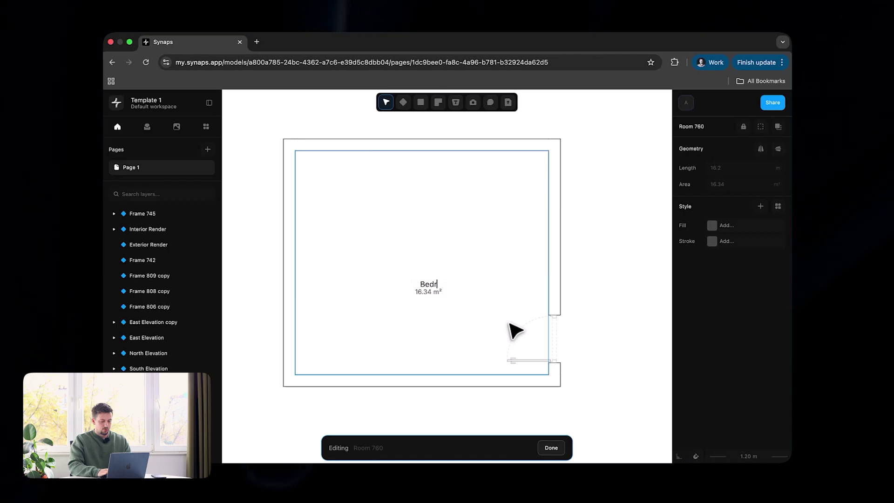
type("oom")
key("Return")
left_click(423, 286)
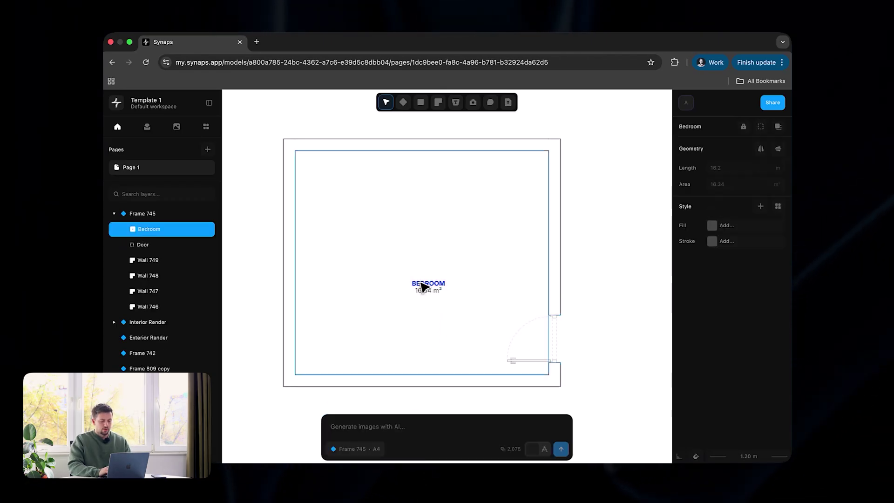
- Apply the Herringbone Parquet Classic gallery texture as the bedroom's floor fill
left_click(711, 224)
left_click(605, 156)
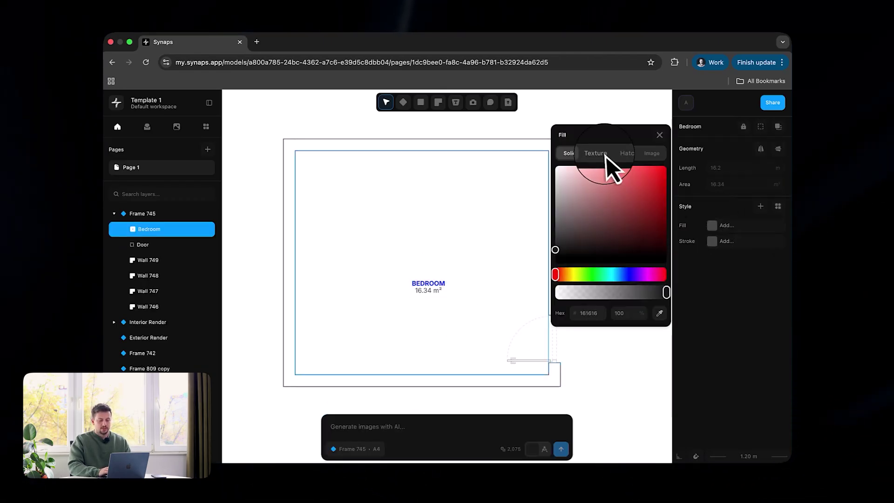
left_click(490, 329)
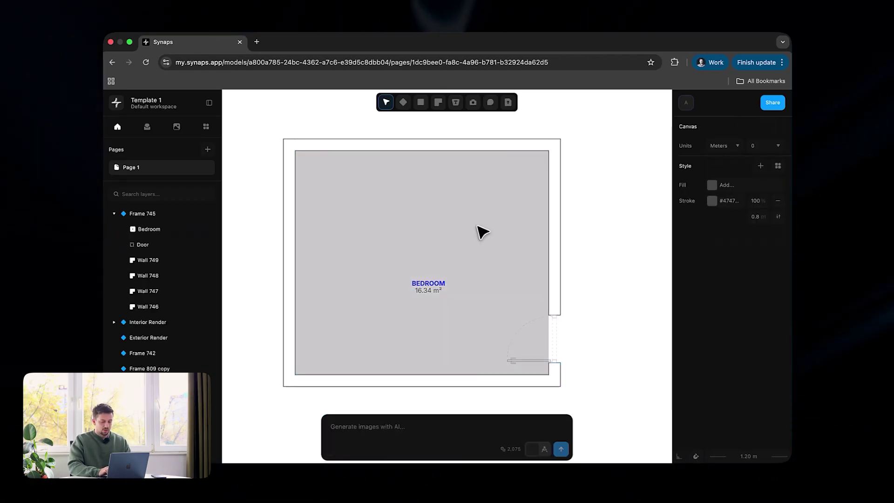
left_click(444, 284)
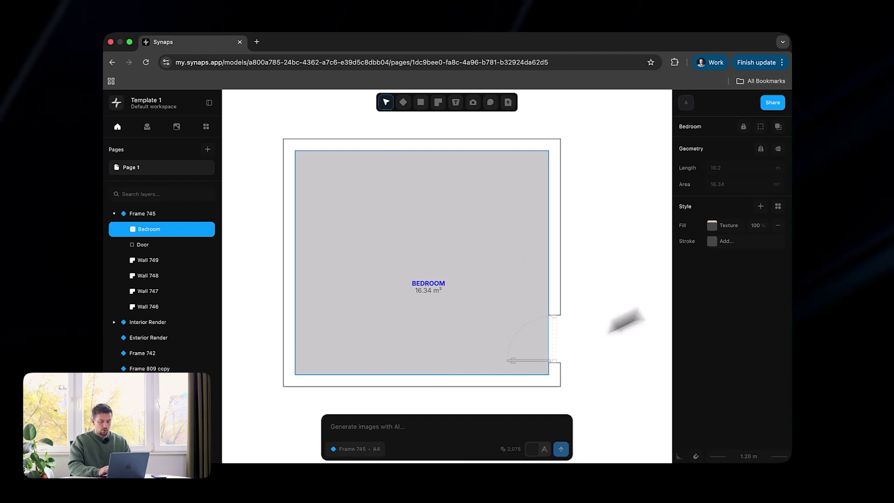
left_click(712, 225)
left_click(638, 266)
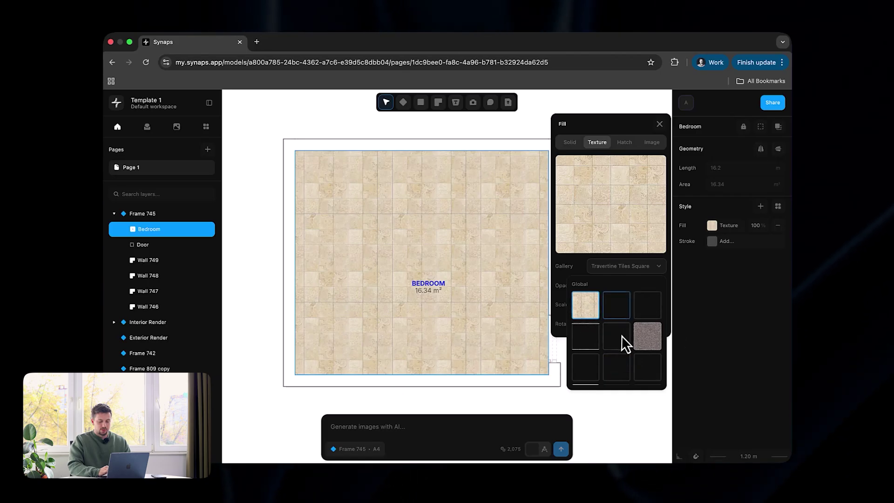
scroll(621, 336, "down", 2)
left_click(618, 378)
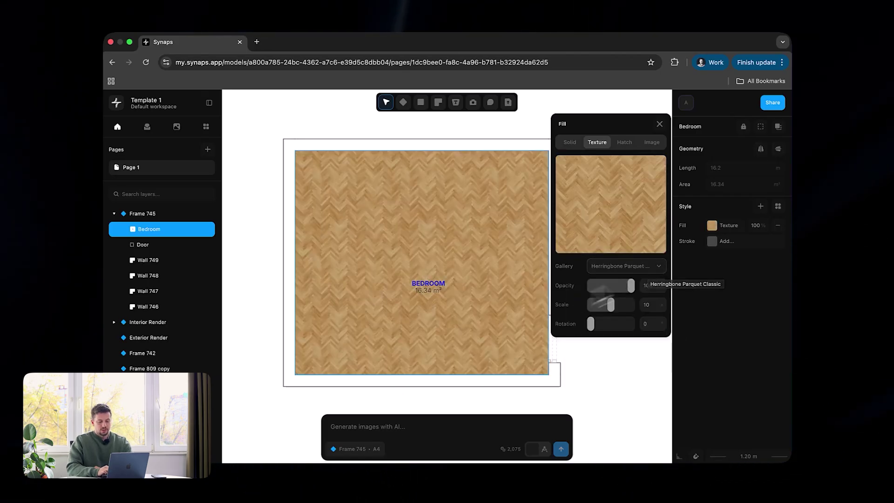
- Set the parquet to 79% opacity, scale 20, rotation 45, and move Bedroom below Wall 746
left_click_drag(600, 287, 640, 305)
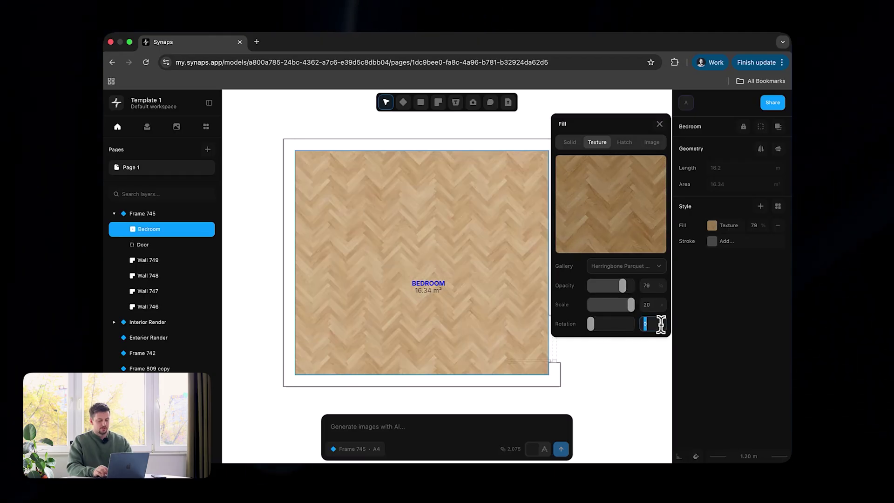
type("45")
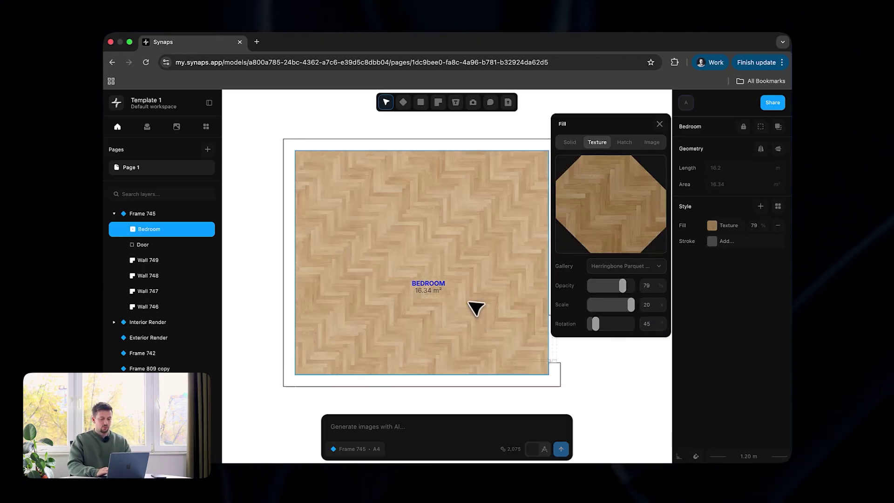
left_click(575, 373)
left_click_drag(160, 230, 166, 311)
scroll(496, 322, "up", 5, "ctrl")
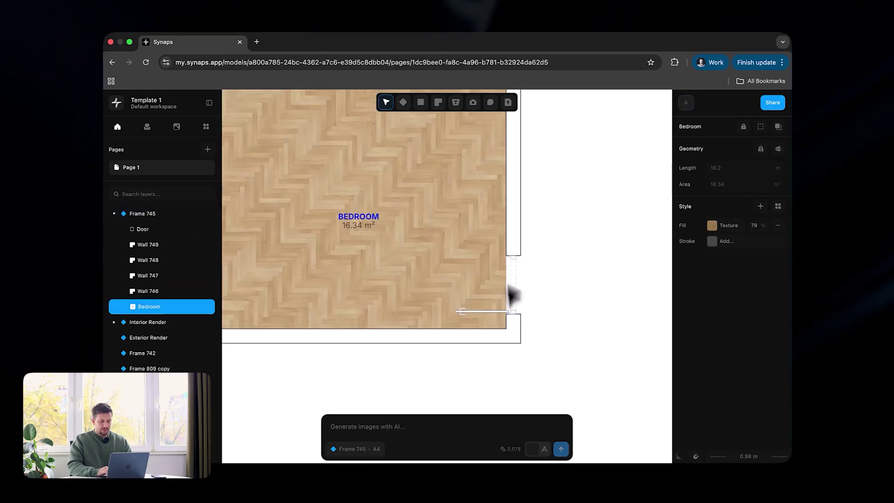
- Give the door a near-black #0b0b0b stroke with 0.8 width
double_click(490, 308)
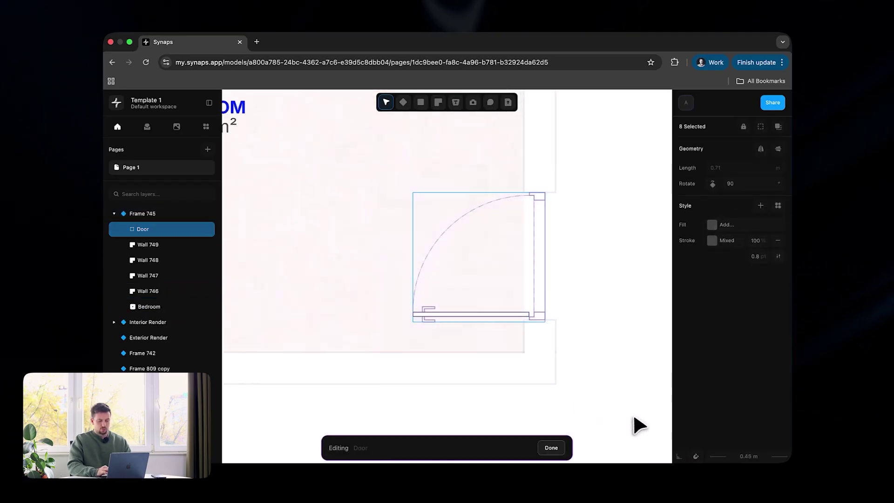
left_click(712, 241)
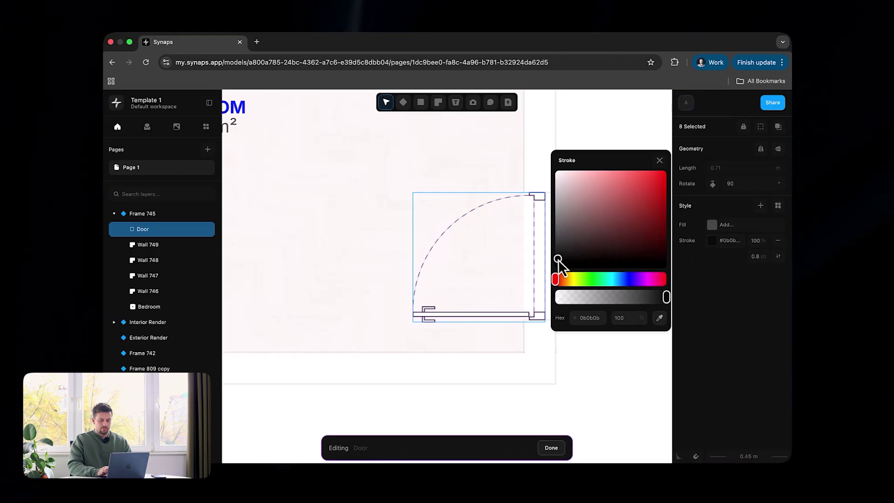
left_click(756, 256)
type("0.8")
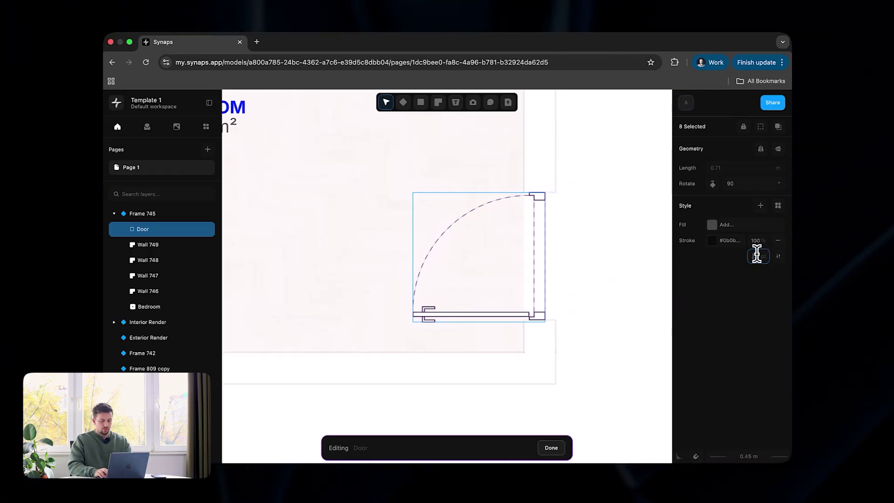
key("Return")
key("Escape")
scroll(544, 256, "down", 5, "ctrl")
scroll(544, 256, "up", 1)
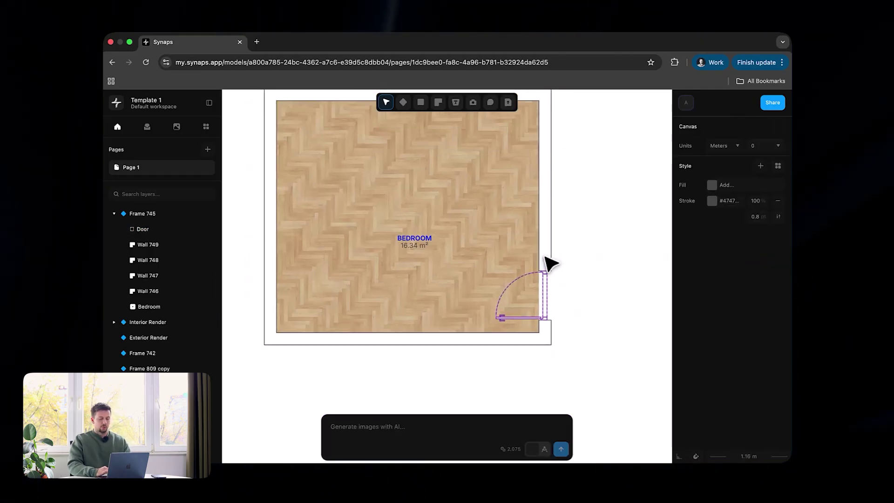
scroll(588, 270, "down", 2)
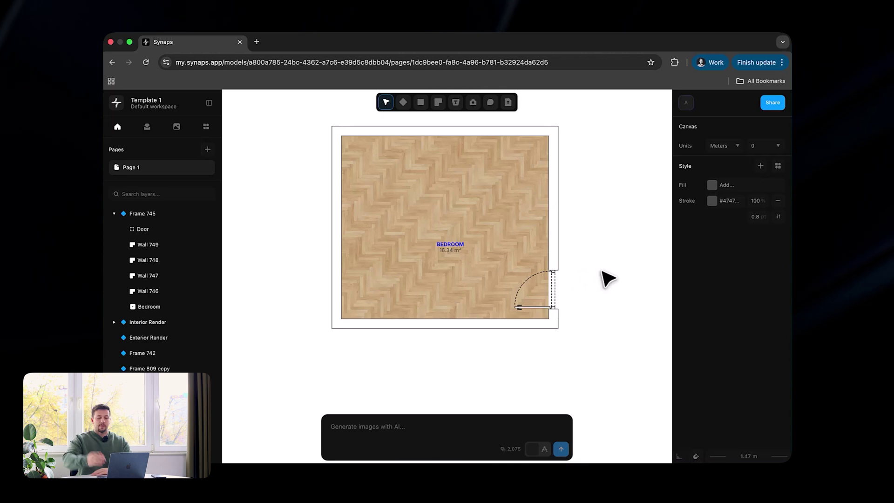
scroll(602, 280, "right", 2)
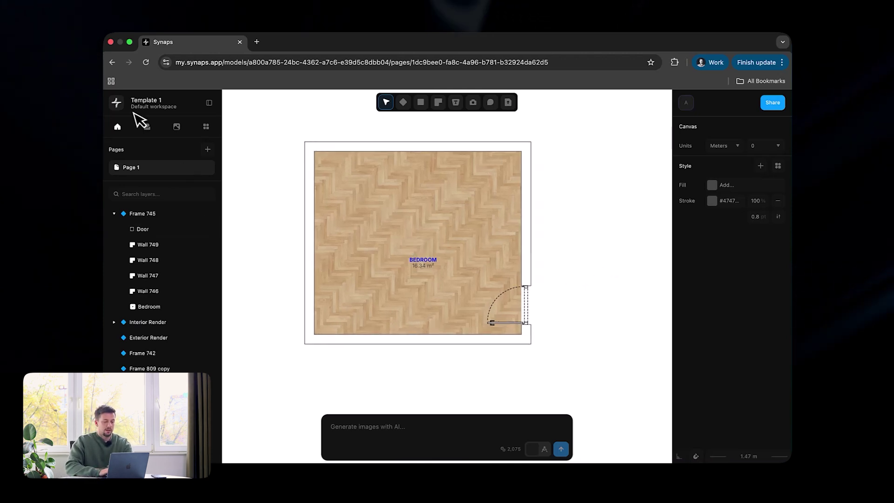
left_click(141, 128)
- Place the Vikenaker bed set, enlarge it and set it against the bedroom's top wall
scroll(169, 286, "down", 5)
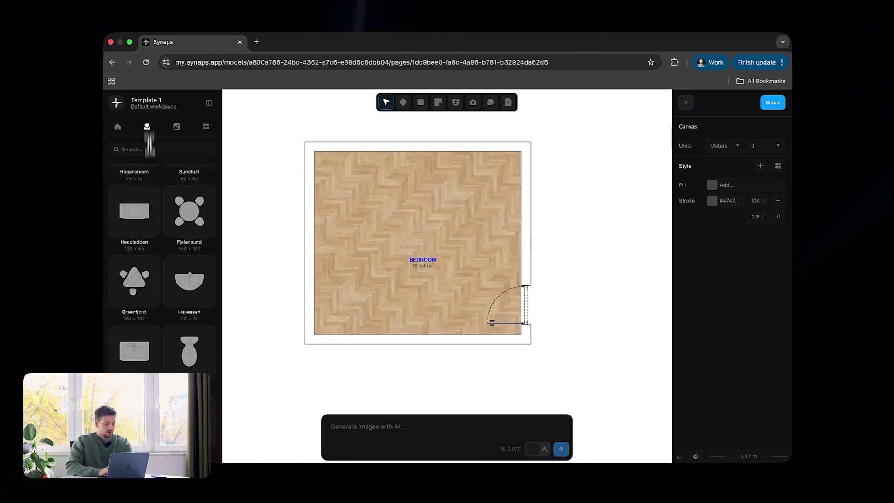
scroll(147, 317, "down", 5)
left_click_drag(147, 318, 401, 192)
left_click_drag(425, 236, 485, 266)
left_click_drag(457, 238, 425, 229)
left_click(595, 259)
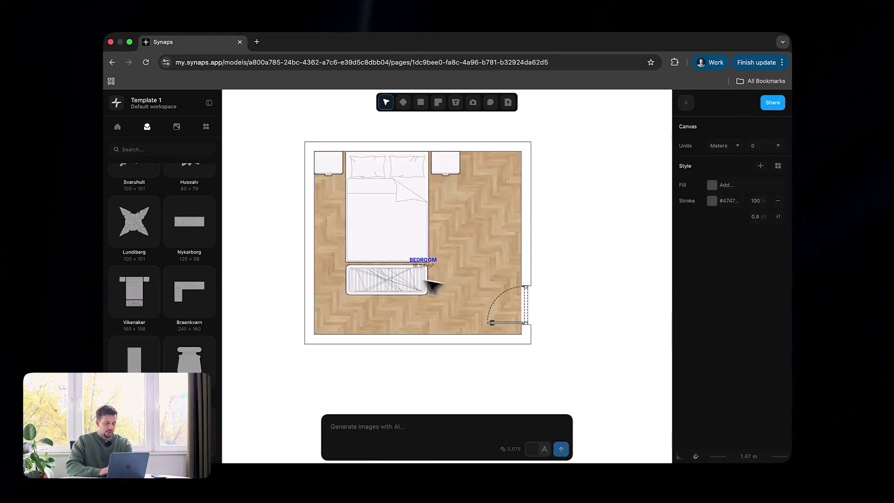
left_click(398, 233)
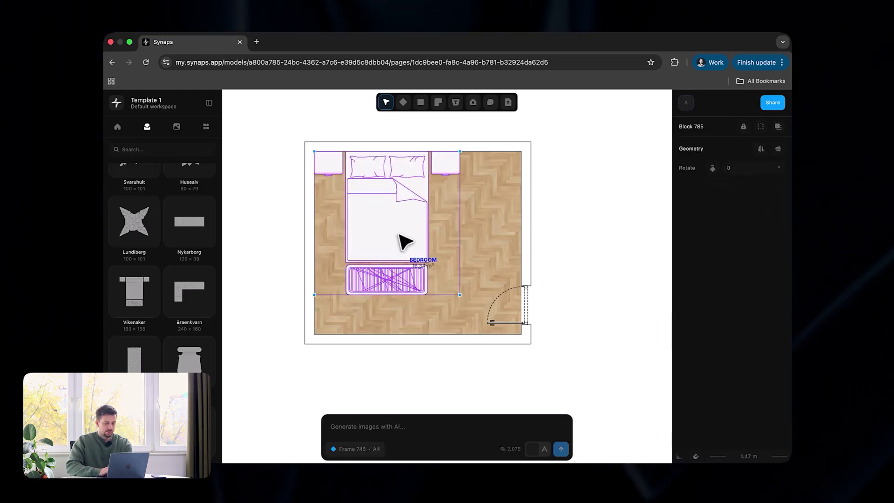
scroll(397, 233, "up", 5)
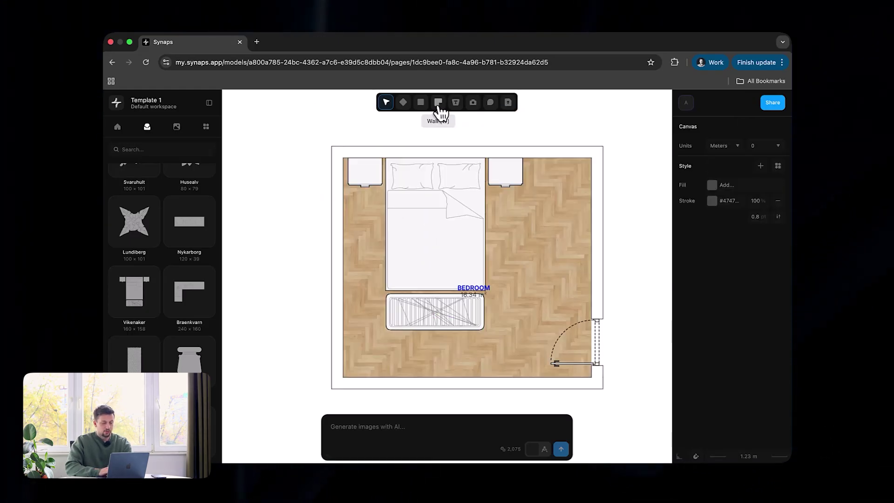
left_click(438, 107)
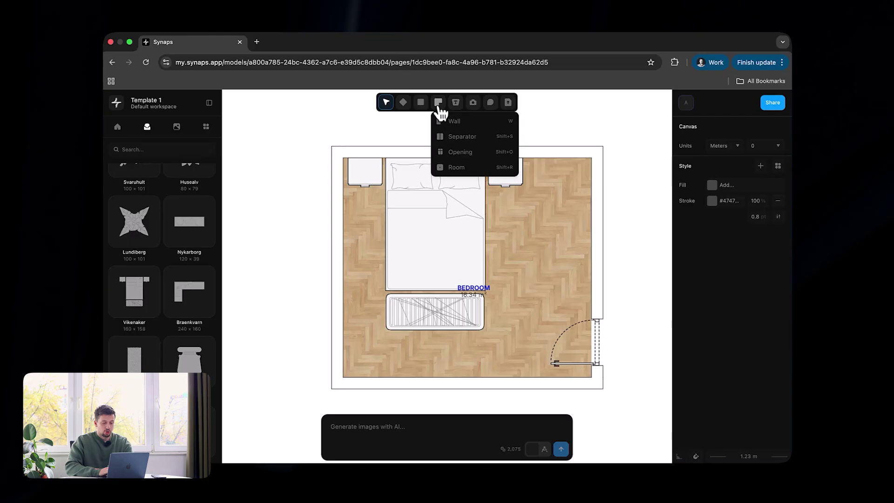
- Add a window in the left wall beside the bed and stretch it to about 1.20 m
left_click(462, 155)
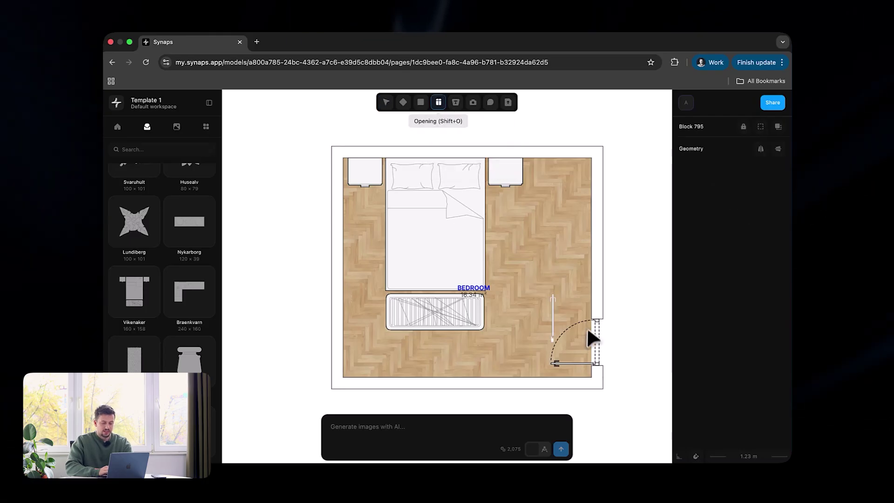
left_click(344, 254)
left_click(762, 168)
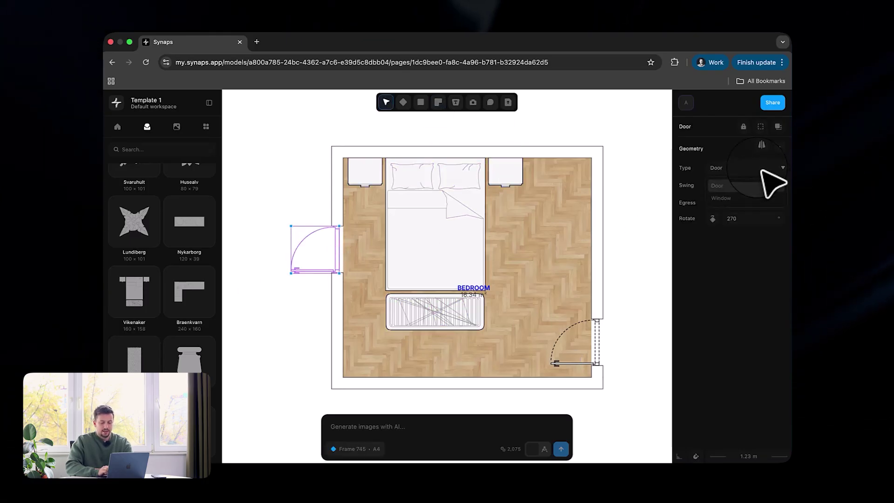
left_click(738, 198)
scroll(326, 219, "up", 2)
left_click_drag(346, 209, 379, 174)
scroll(333, 255, "down", 4)
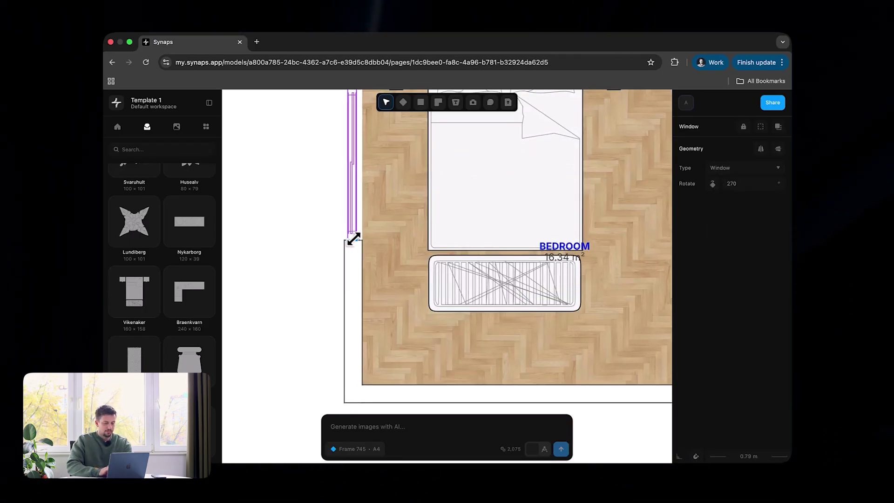
scroll(353, 238, "up", 2)
left_click_drag(355, 237, 352, 323)
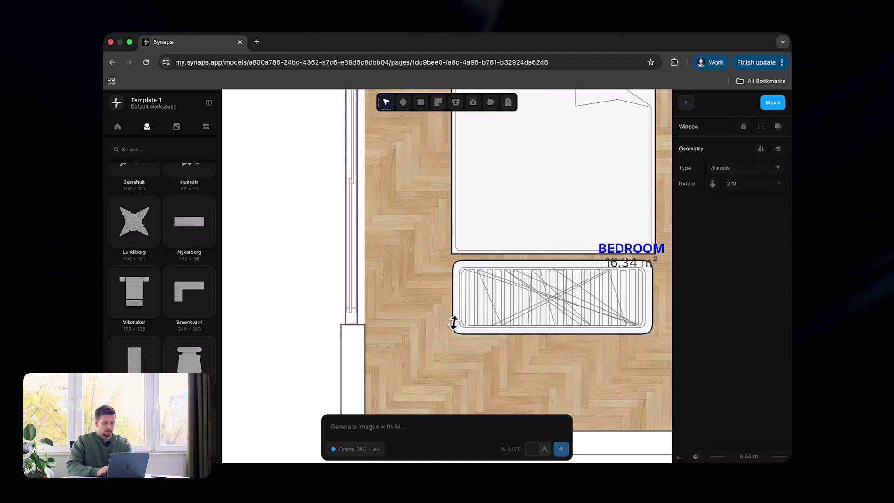
left_click(283, 184)
scroll(319, 194, "down", 5)
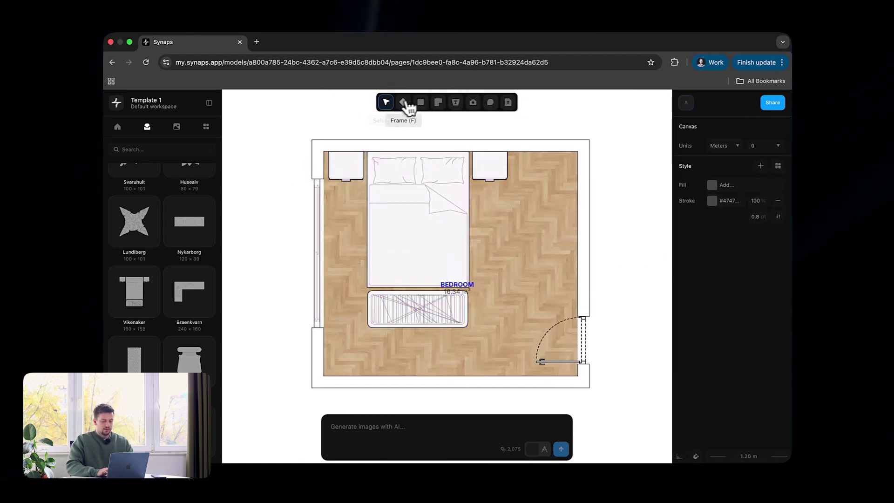
- Draw a white 0.6 × 2.69 m wardrobe rectangle along the right wall
left_click(426, 106)
mouse_move(424, 106)
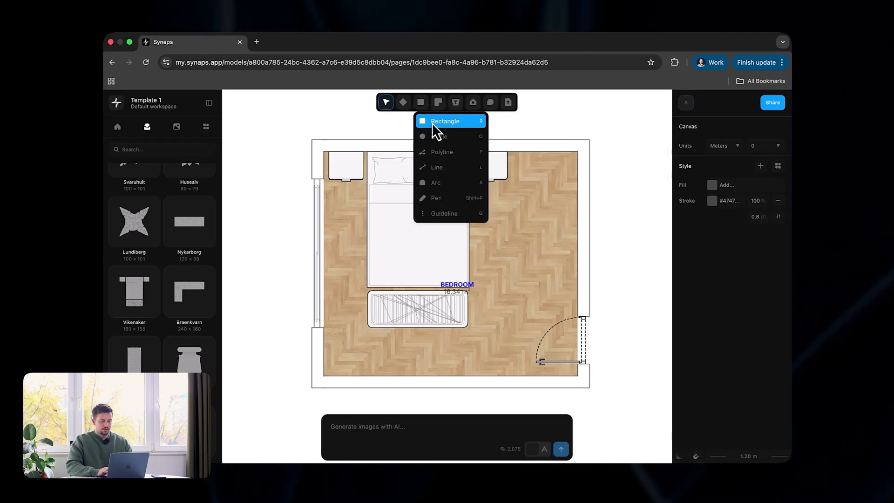
left_click(433, 123)
scroll(603, 157, "up", 5)
scroll(540, 154, "up", 3)
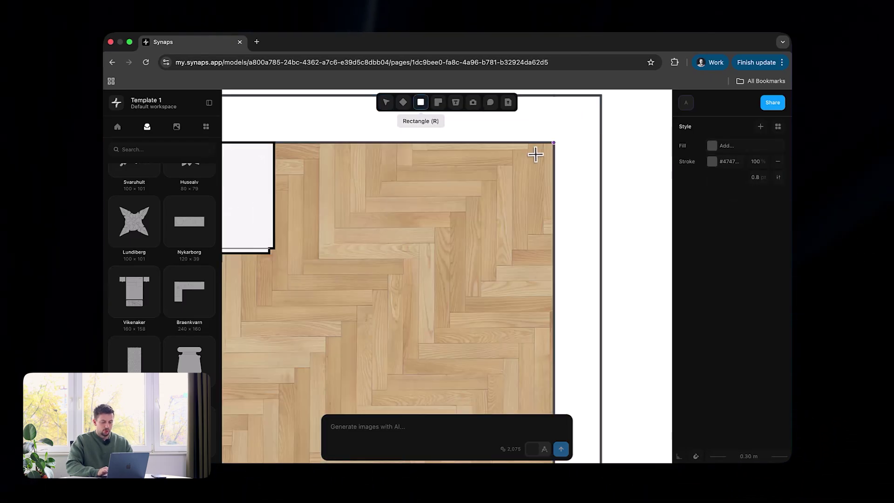
left_click(541, 151)
scroll(543, 153, "down", 5)
scroll(543, 154, "down", 2)
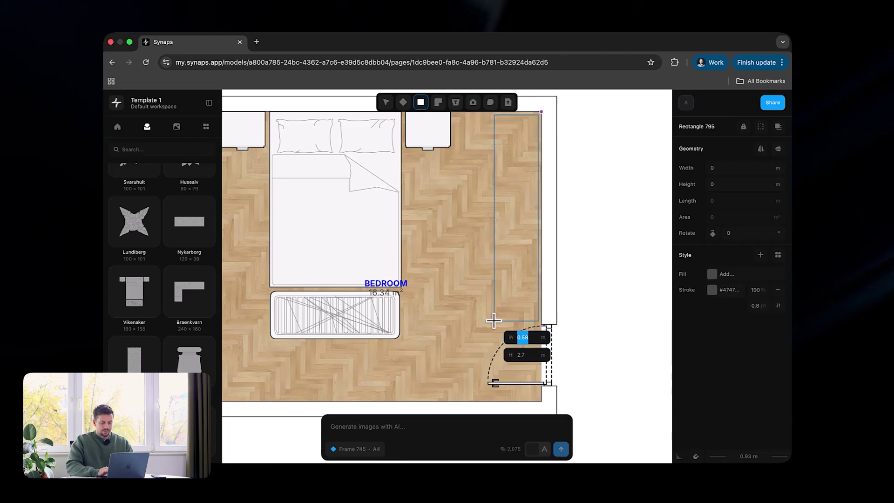
left_click(493, 320)
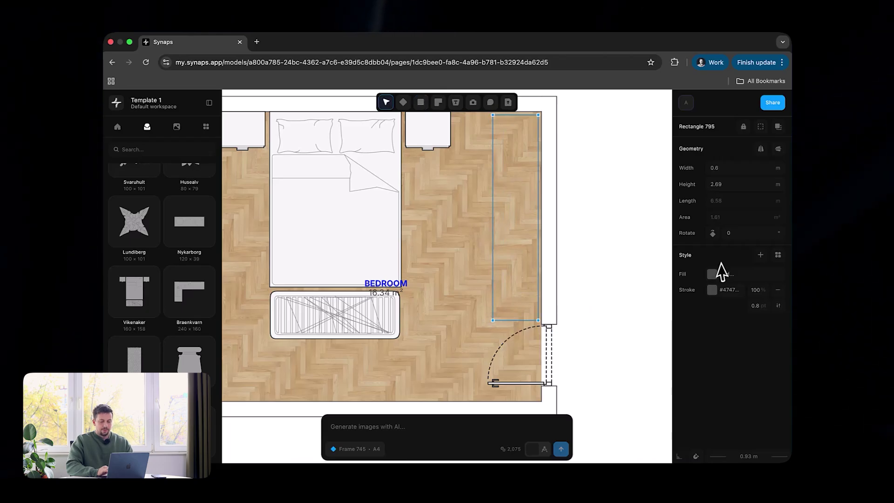
left_click(712, 274)
left_click(557, 219)
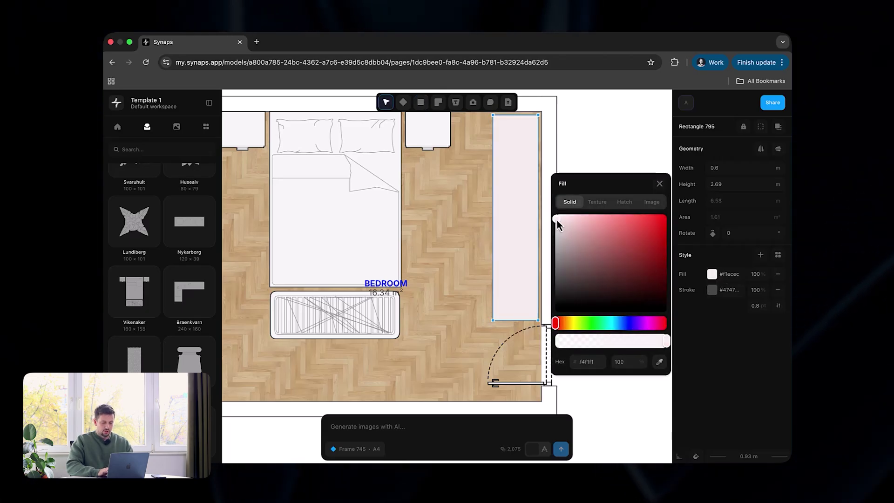
left_click(600, 153)
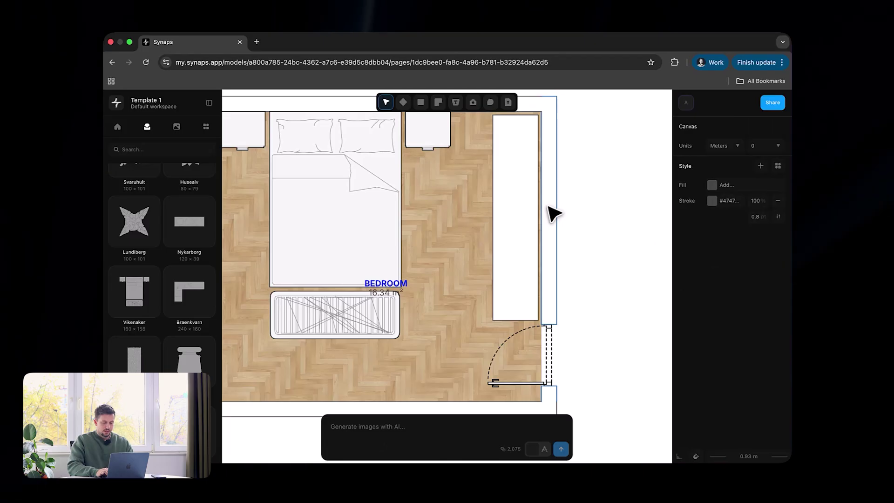
- Split the wardrobe with a dividing line and mark each half with diagonal X lines
key("l")
left_click(494, 217)
left_click(537, 218)
key("Escape")
mouse_move(421, 106)
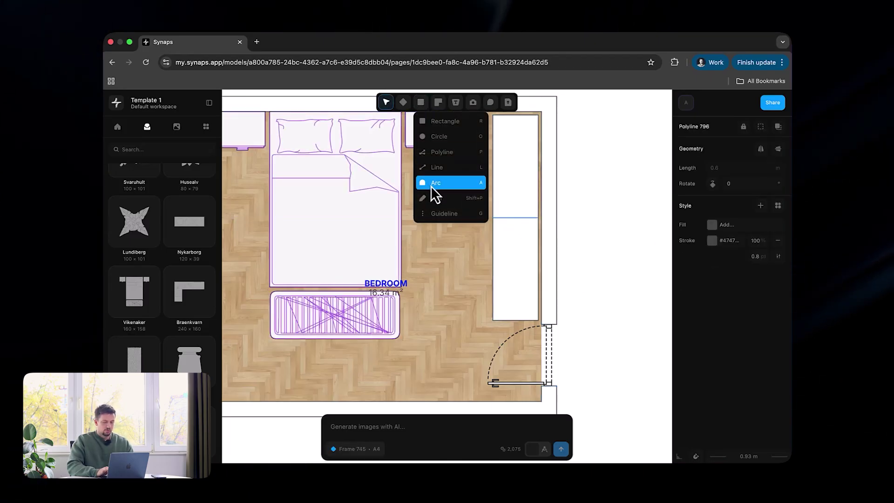
left_click(442, 151)
left_click(493, 116)
double_click(539, 218)
key("p")
left_click(539, 116)
double_click(493, 217)
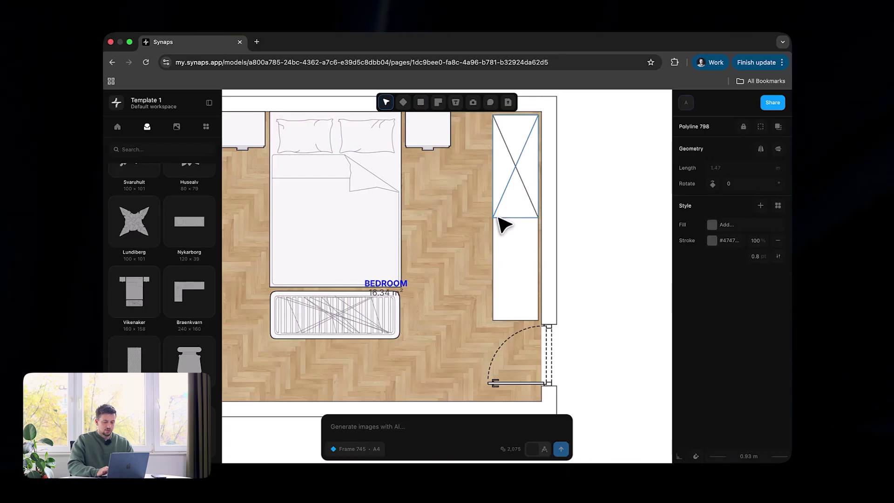
left_click(494, 314)
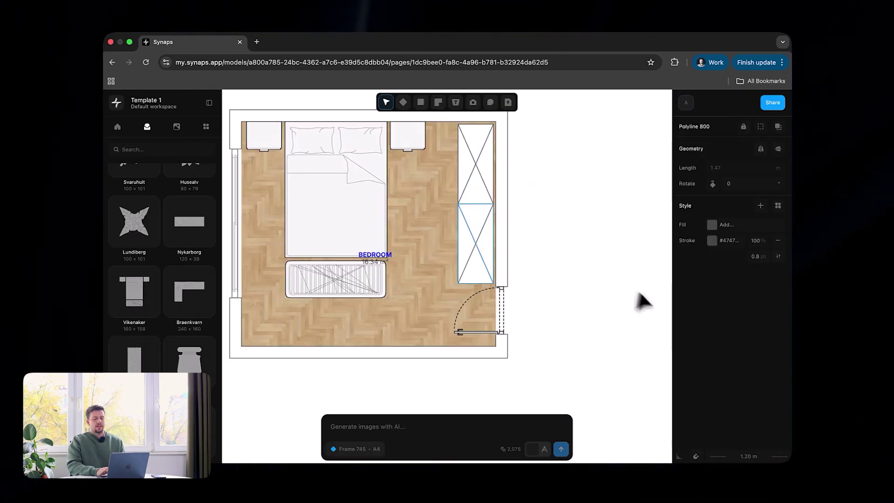
- Select the bedroom walls to check the room dimensions, then clear the selection
left_click(637, 295)
scroll(624, 298, "left", 2)
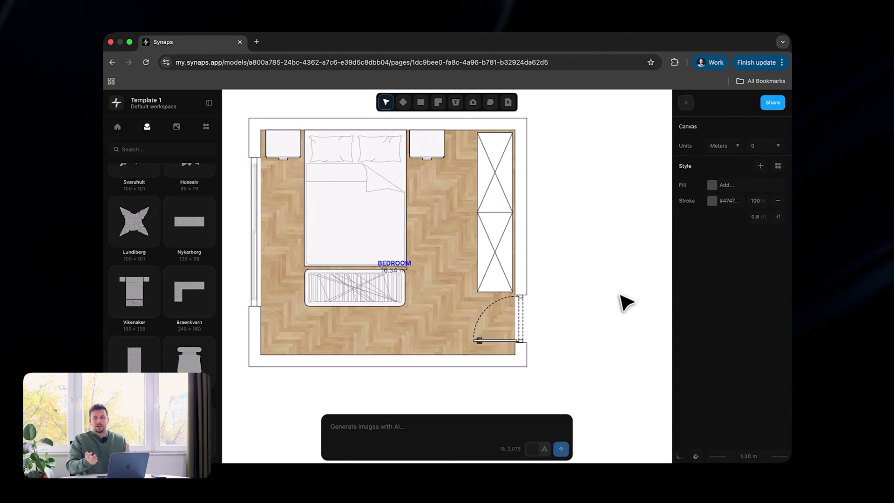
left_click(258, 149)
left_click(264, 356, "shift")
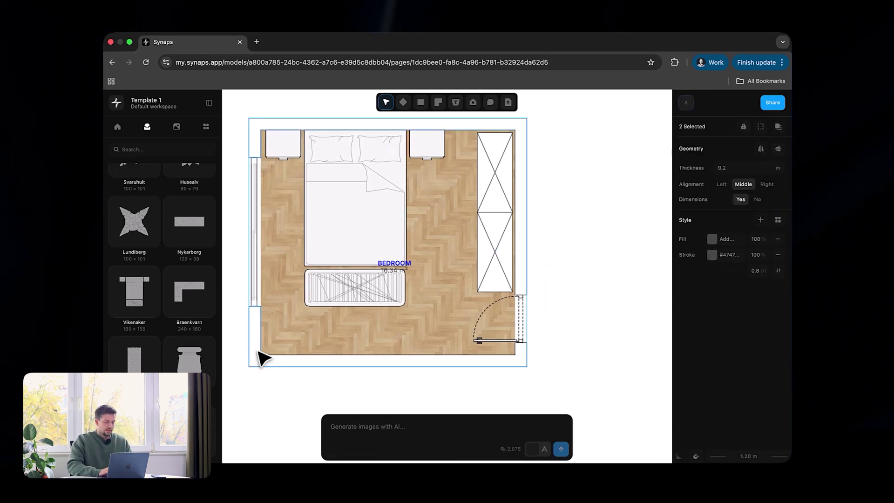
left_click(279, 362)
scroll(419, 357, "down", 3)
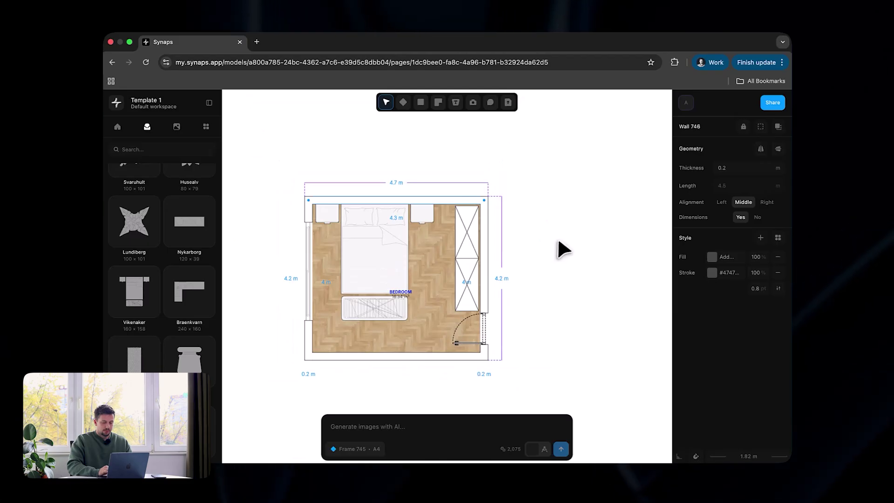
scroll(561, 247, "down", 5)
left_click(584, 201)
- Change Frame 745's background fill from white to near-black #191919
left_click(587, 170)
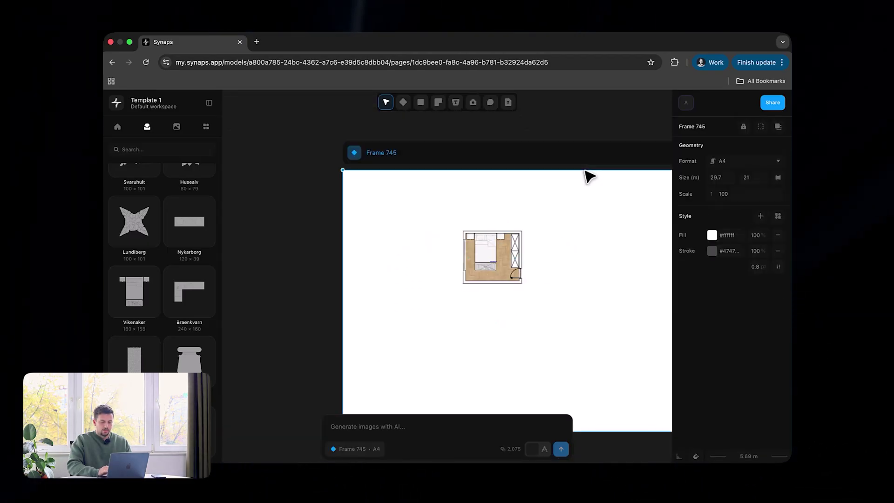
scroll(507, 334, "up", 3)
scroll(499, 333, "right", 2)
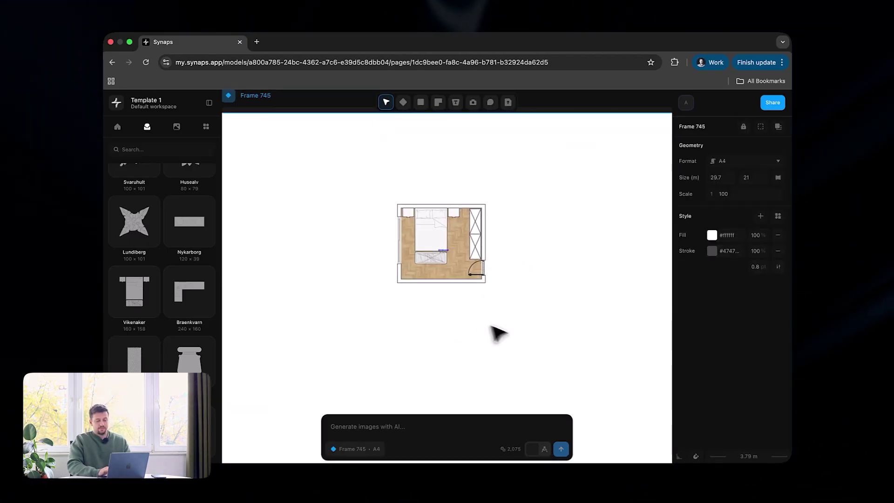
scroll(463, 261, "down", 3)
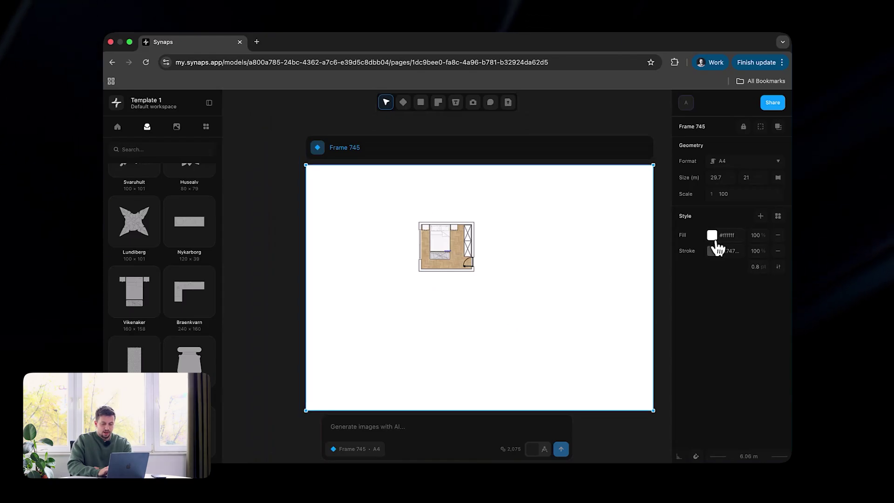
left_click(712, 236)
left_click_drag(556, 250, 555, 259)
scroll(442, 235, "up", 4)
key("Escape")
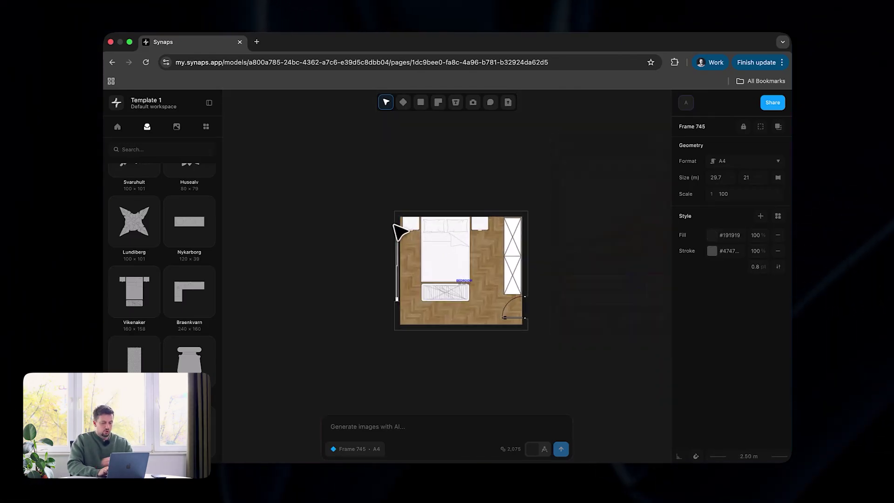
scroll(399, 225, "up", 3)
key("Escape")
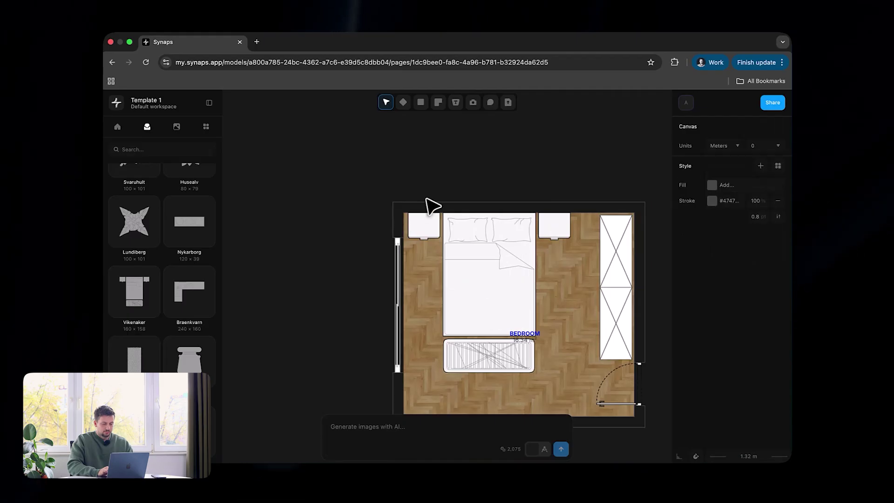
- Select all four bedroom walls and set their fill to black
left_click(420, 208)
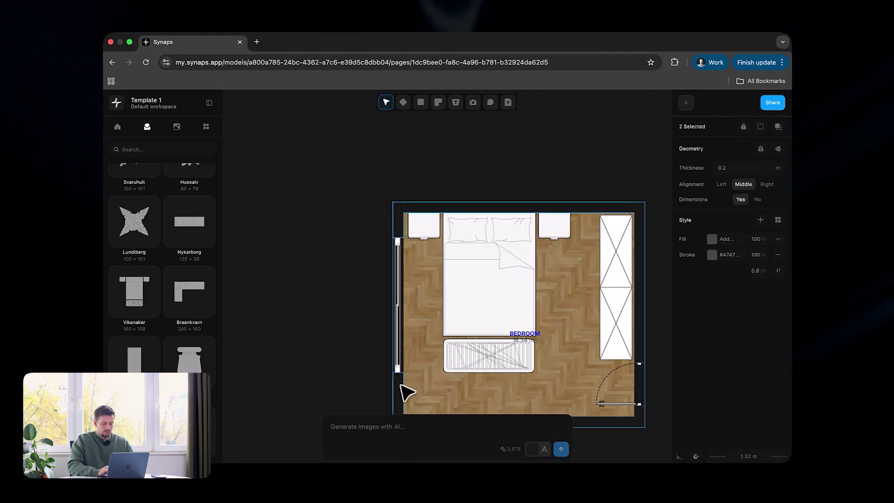
scroll(401, 385, "down", 2)
scroll(400, 385, "right", 1)
left_click(442, 333, "shift")
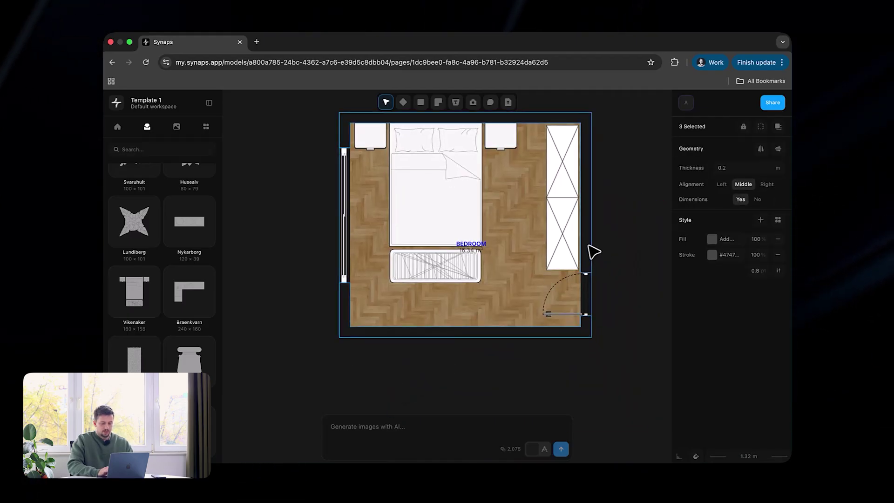
left_click(714, 239)
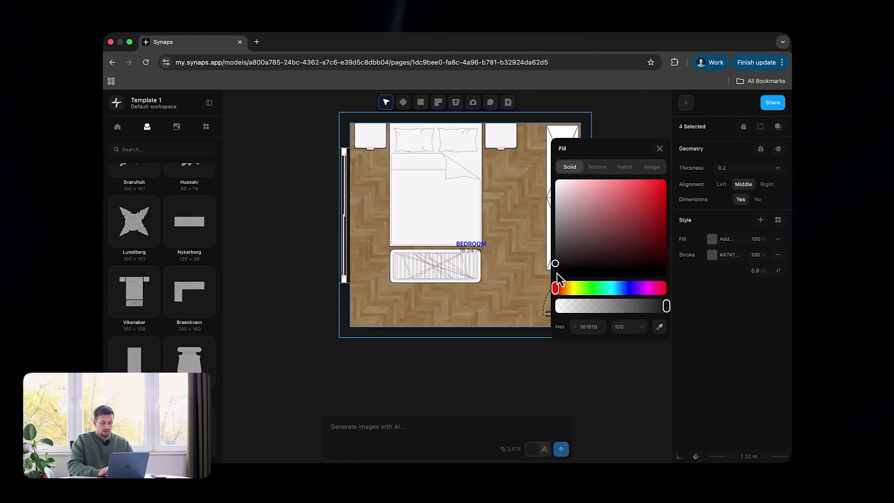
- Give the walls a near-white outline and deselect them
left_click(713, 255)
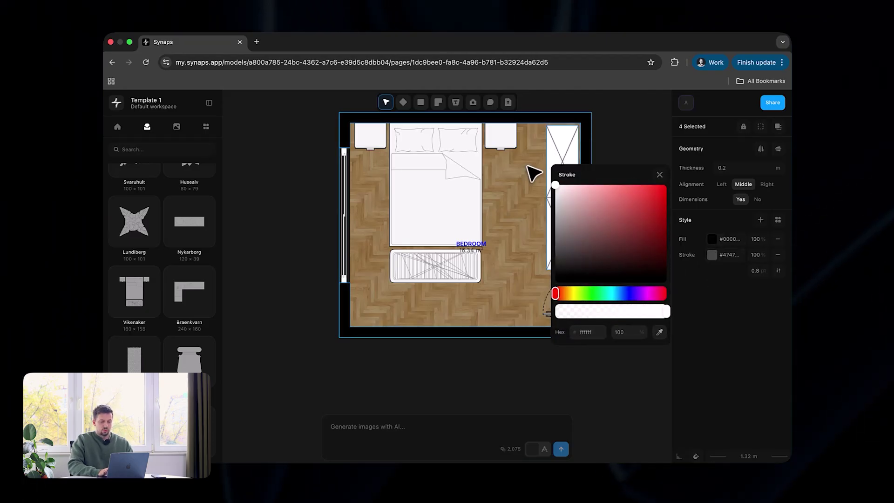
left_click(557, 188)
left_click(742, 278)
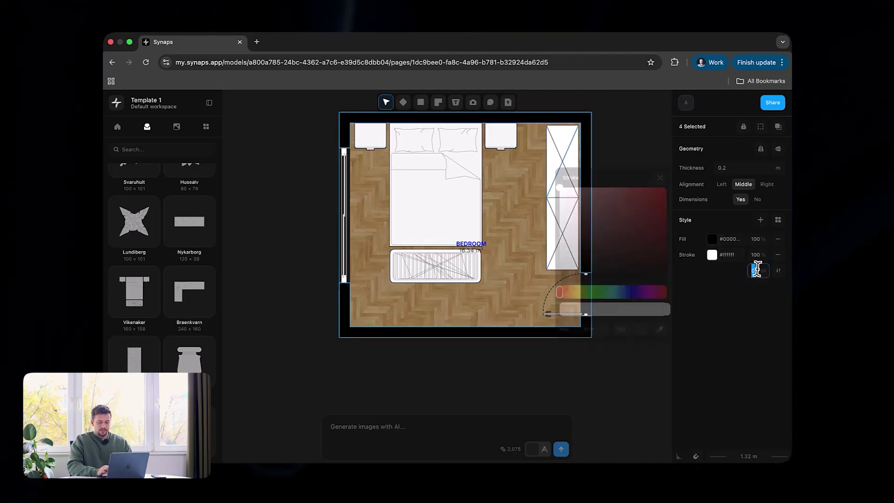
left_click(631, 322)
scroll(625, 316, "up", 1)
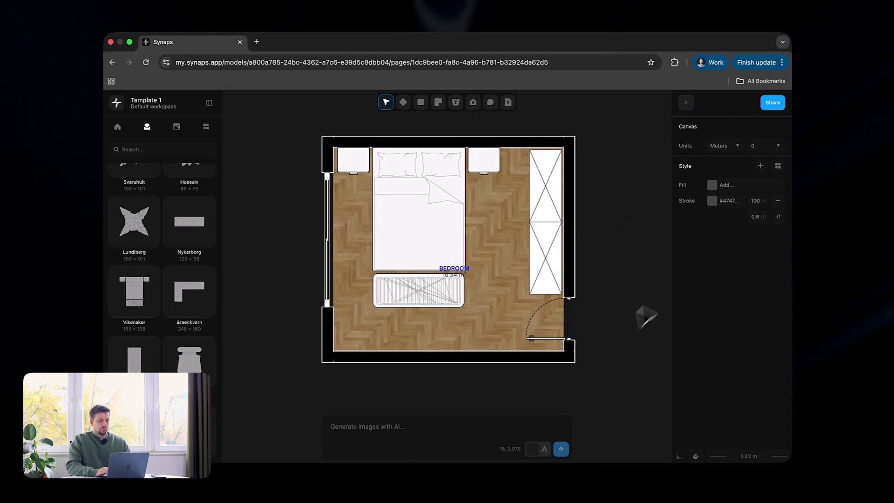
scroll(541, 257, "up", 1)
scroll(582, 270, "down", 2)
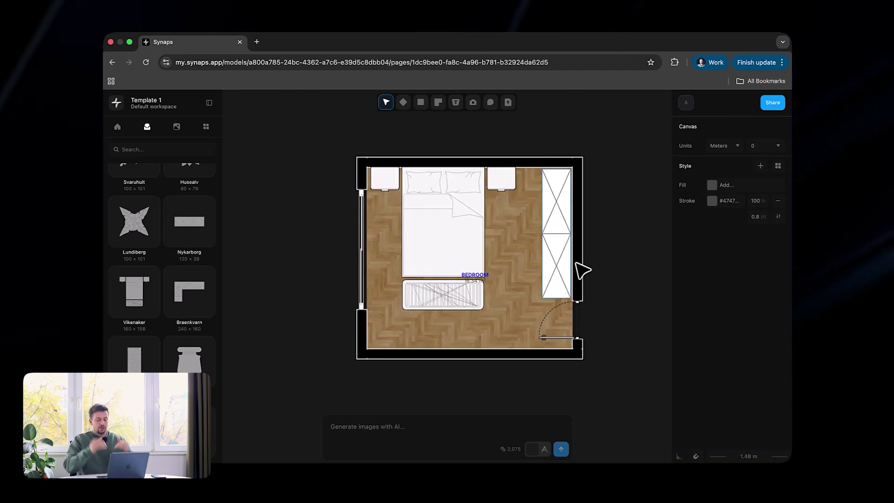
scroll(583, 270, "down", 3)
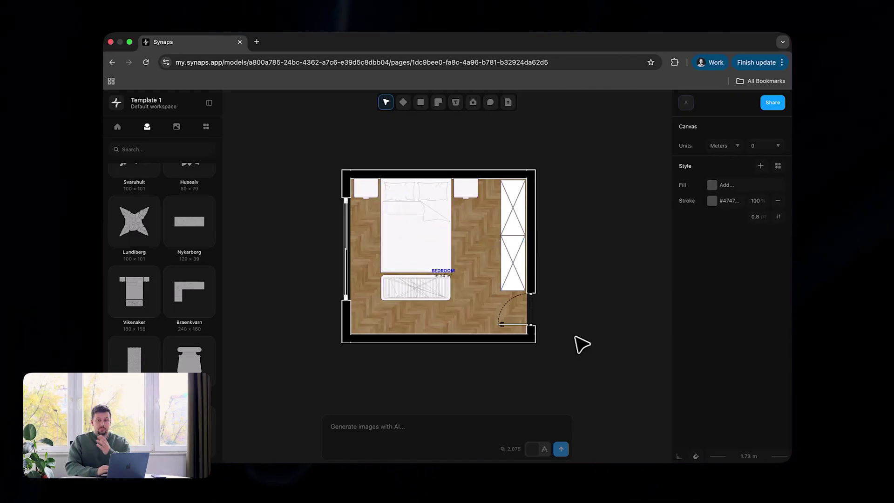
- Place Camera 801 inside the bedroom by the door with a 24 mm wide focal length
scroll(582, 345, "down", 6)
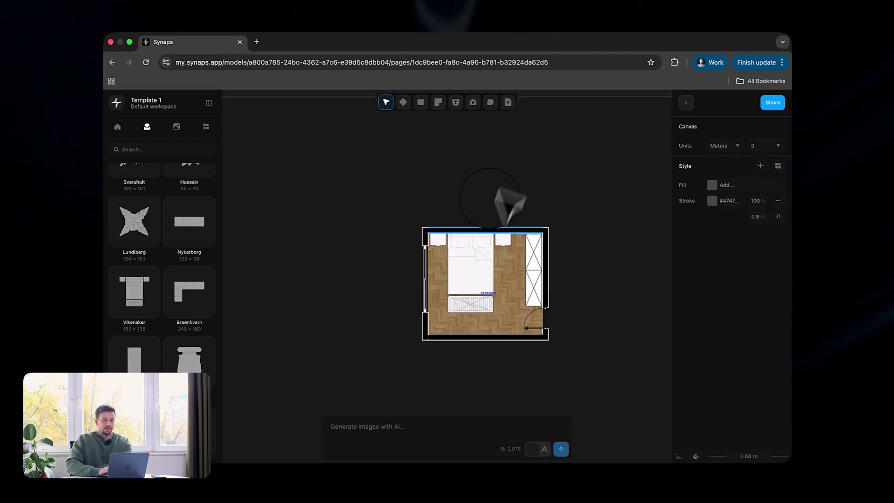
left_click(473, 103)
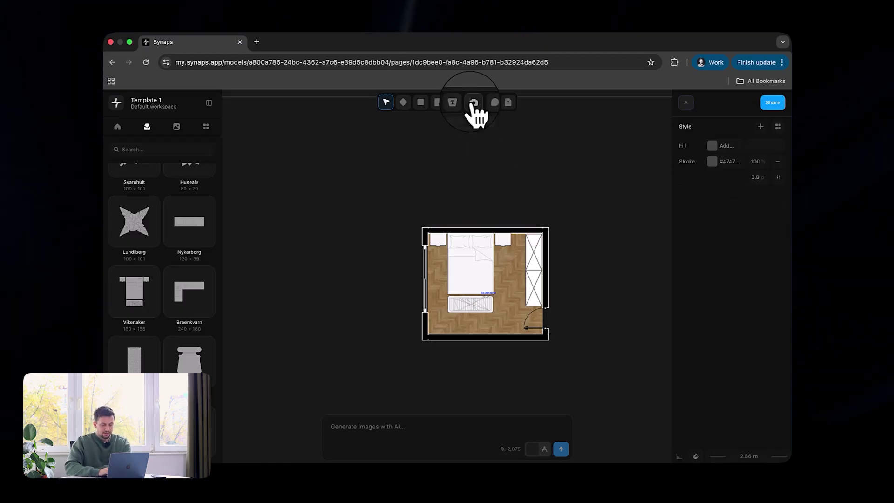
scroll(526, 339, "up", 7)
left_click(528, 328)
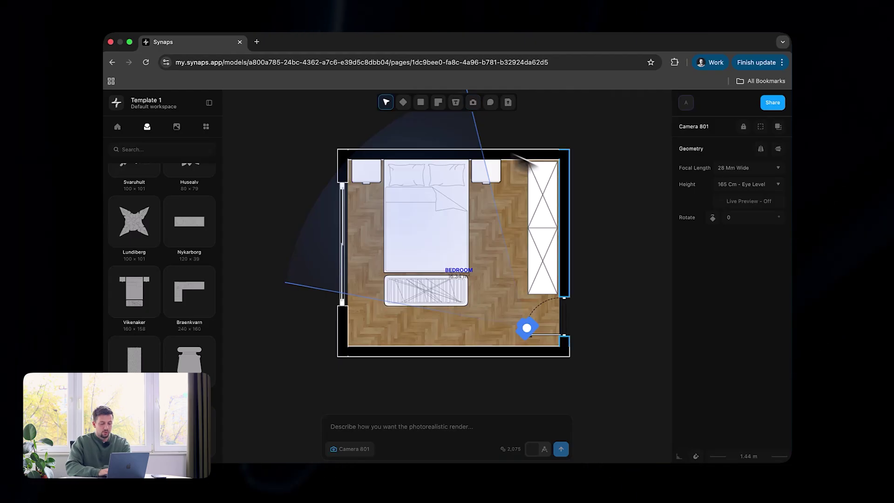
left_click(735, 169)
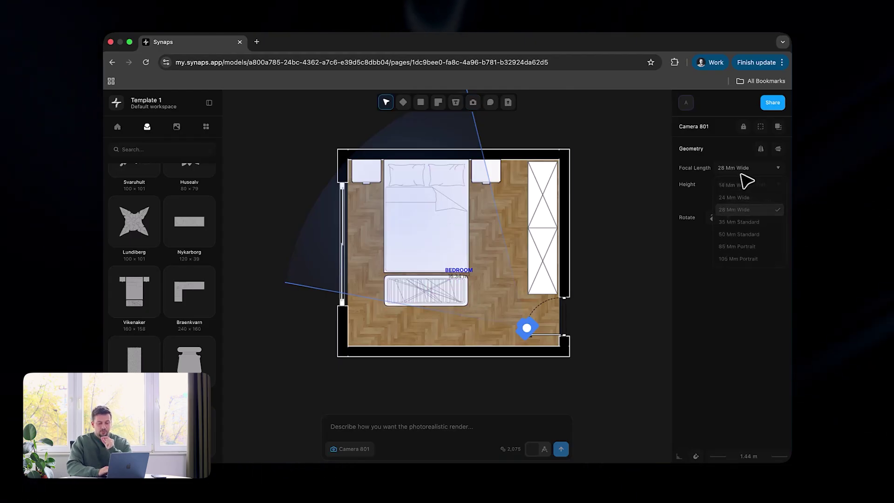
left_click(734, 198)
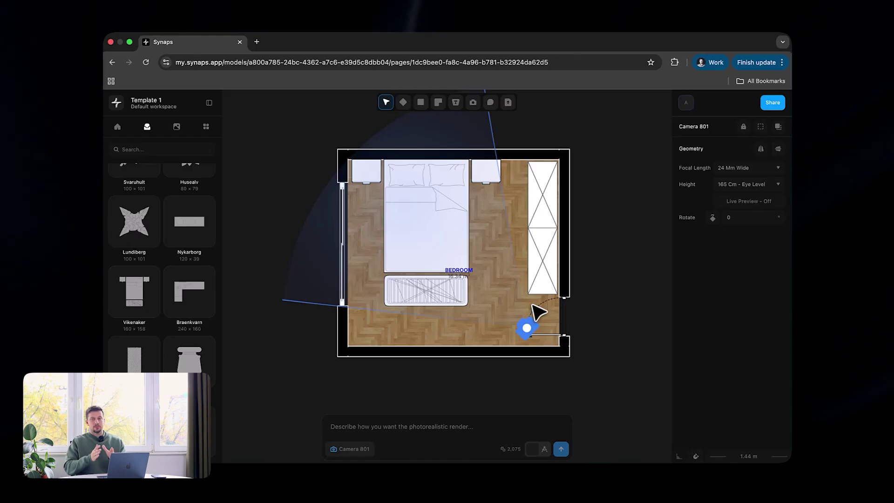
scroll(364, 288, "down", 4)
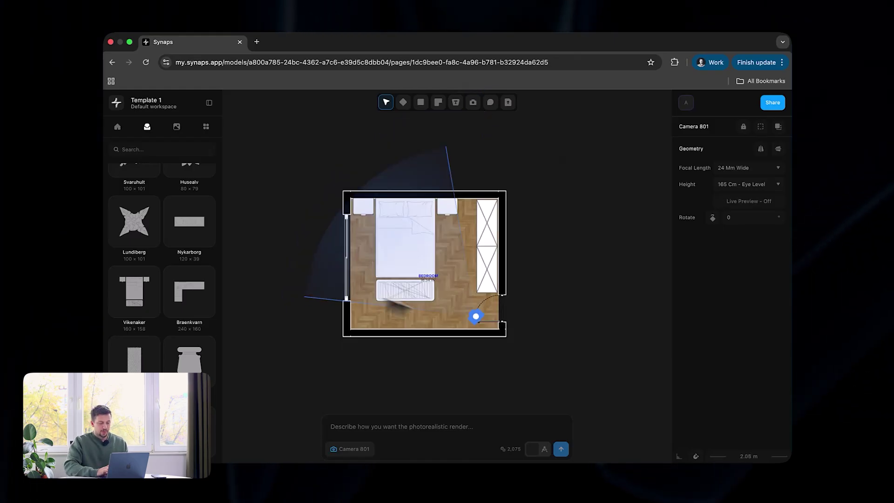
left_click(590, 332)
left_click(479, 316)
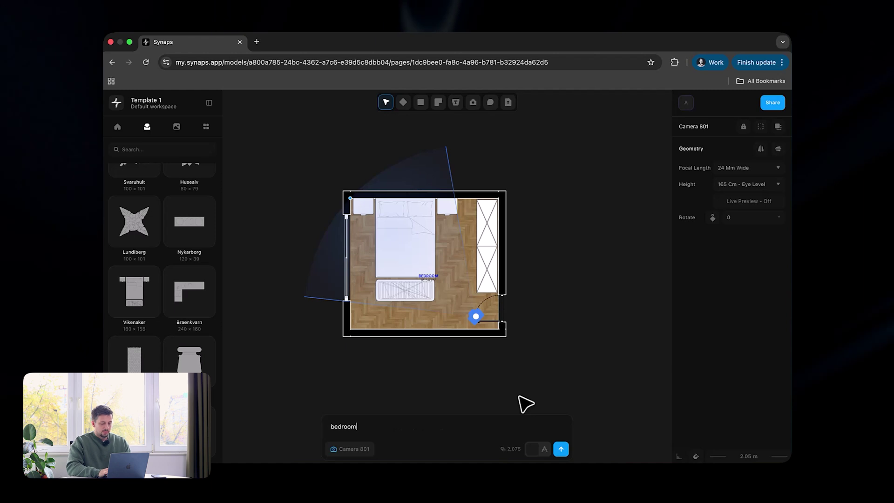
- Submit the render prompt for a luxurious, cozy daytime Chicago high-rise apartment bedroom
type("icago high-rise apart")
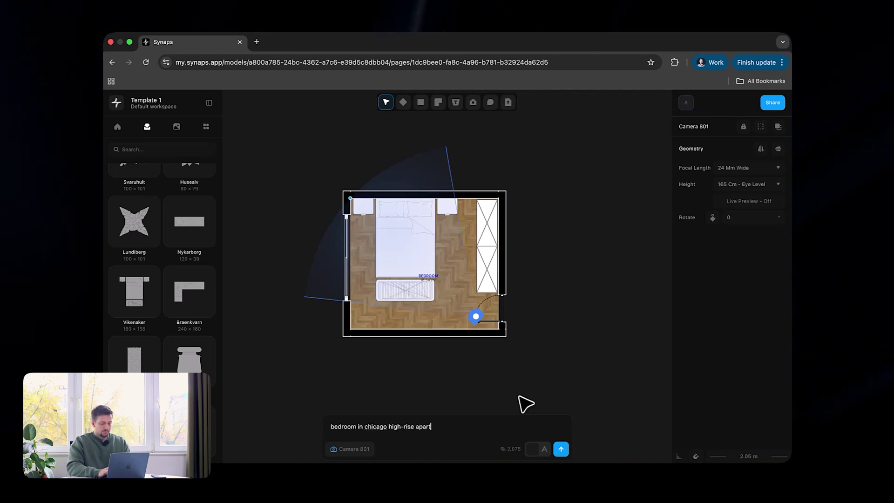
type("ment luxur")
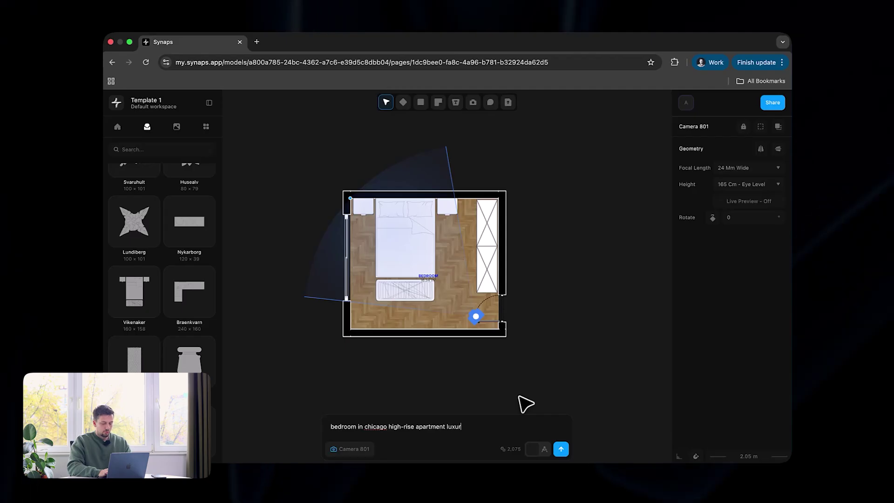
type("ious. Da")
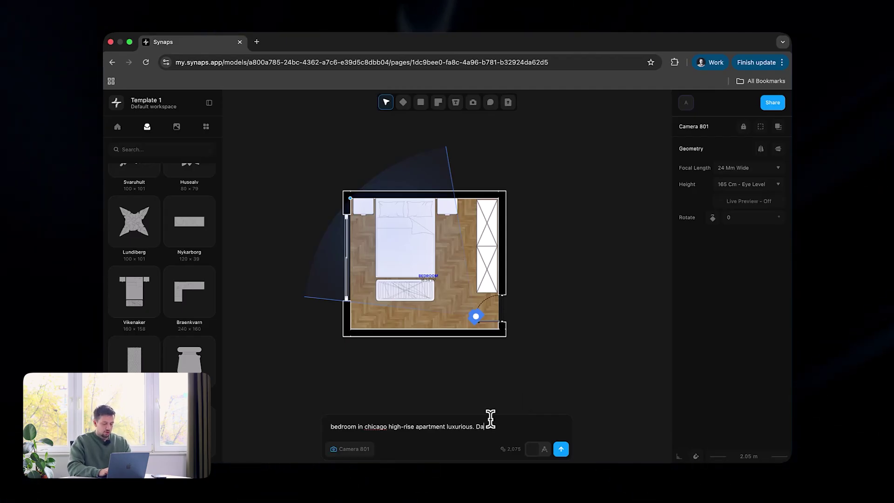
type("ytime very cozy lightinbg")
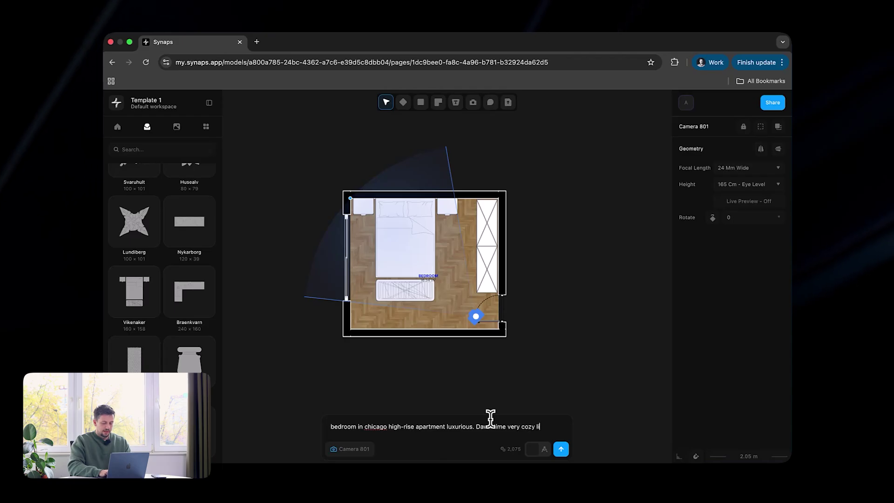
left_click(561, 449)
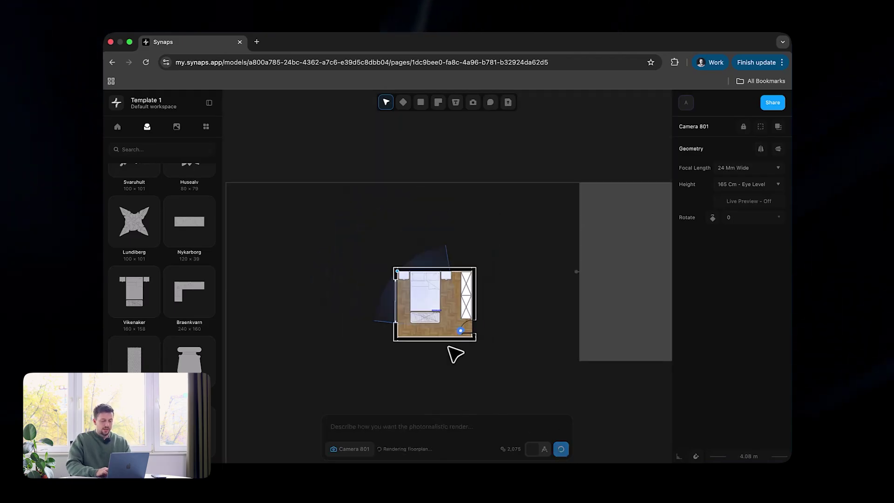
- Move the Camera 801 render frame to the right of the floor plan frame
left_click_drag(539, 292, 627, 288)
left_click(383, 269)
scroll(368, 269, "up", 5)
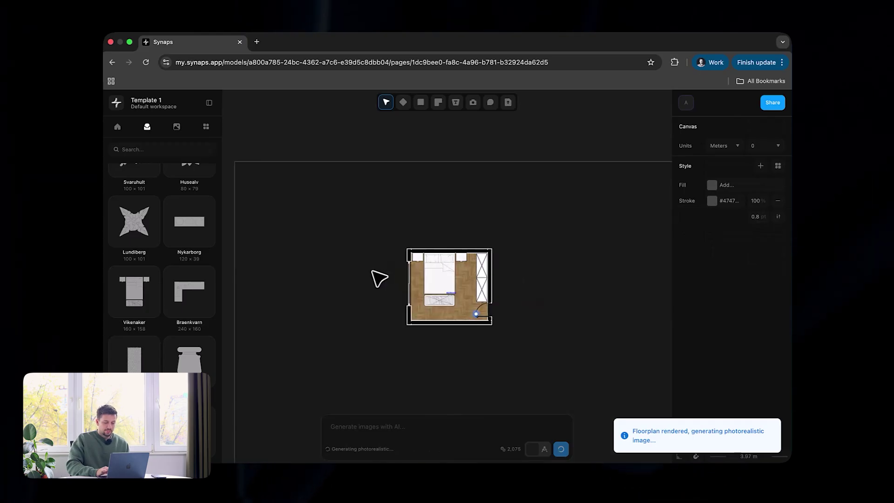
scroll(478, 325, "down", 1)
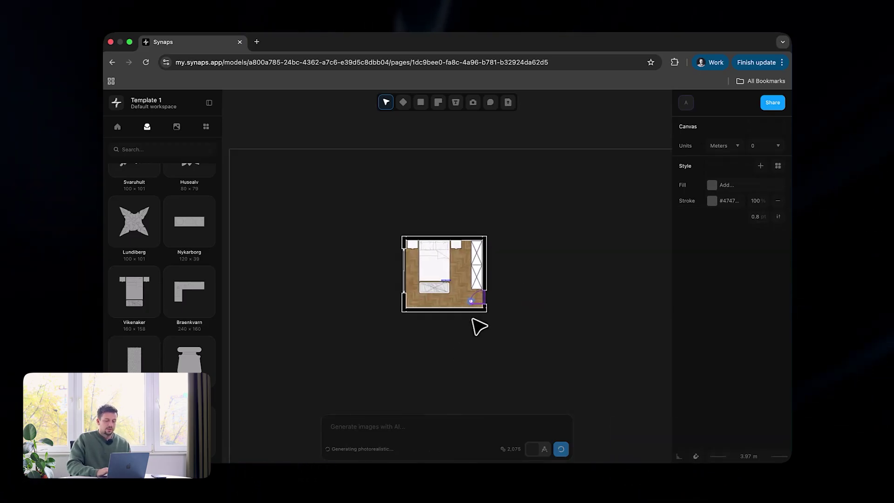
scroll(472, 319, "down", 5)
scroll(472, 319, "right", 2)
scroll(264, 284, "up", 5)
scroll(487, 309, "right", 2)
scroll(494, 318, "down", 2, "ctrl")
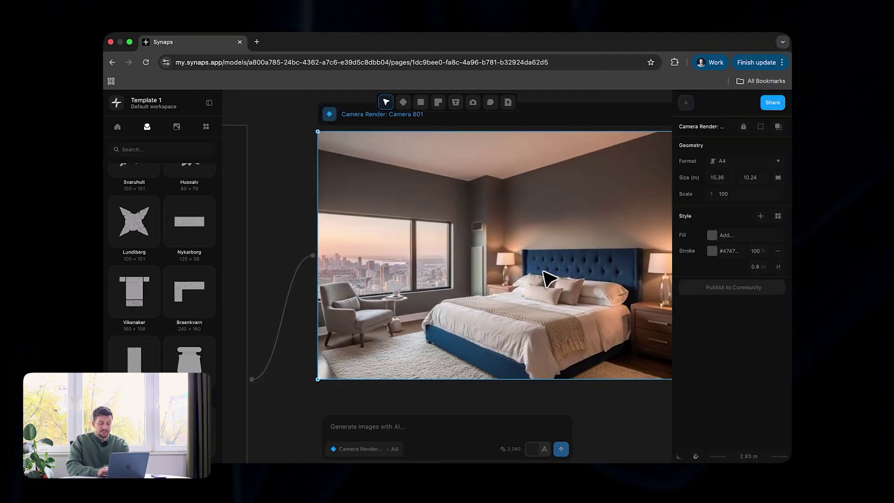
scroll(543, 272, "down", 3, "ctrl")
scroll(544, 271, "left", 10)
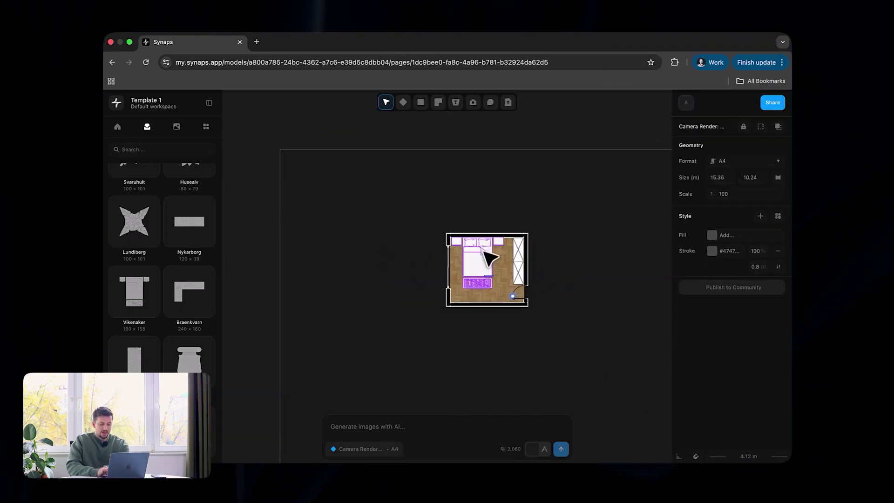
scroll(487, 257, "up", 5, "ctrl")
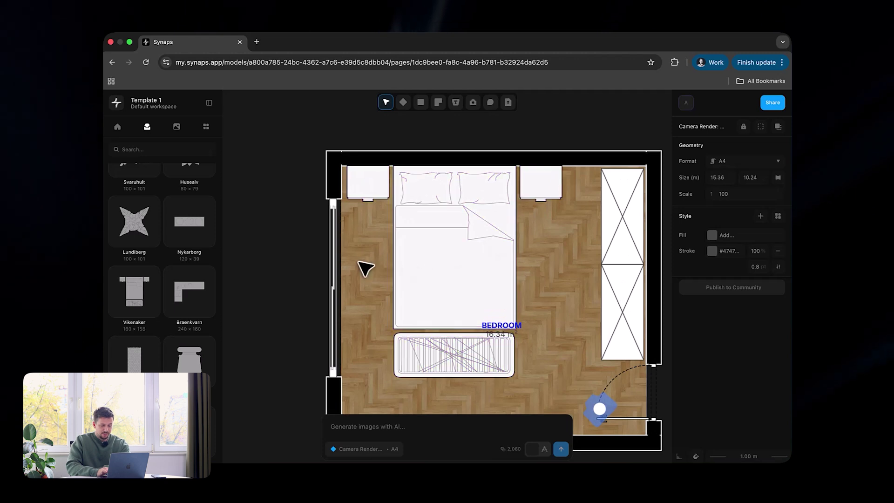
scroll(365, 269, "down", 5, "ctrl")
scroll(415, 286, "right", 3)
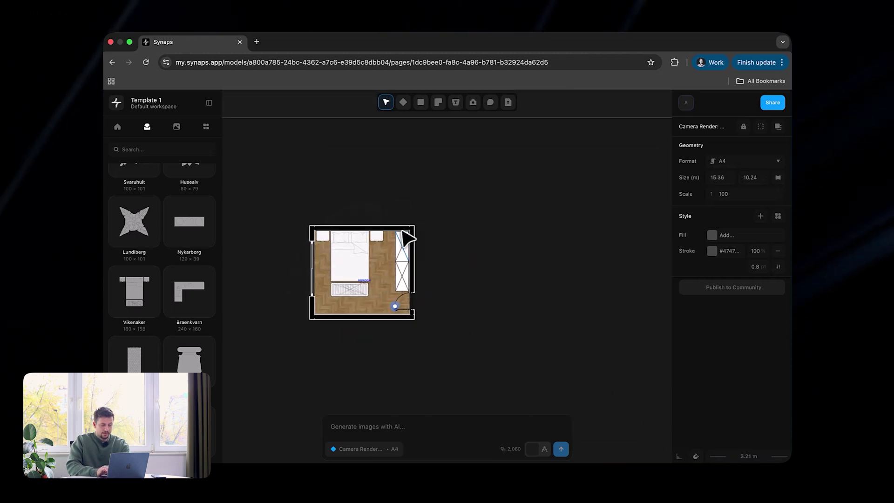
scroll(408, 238, "right", 15)
scroll(389, 195, "left", 2)
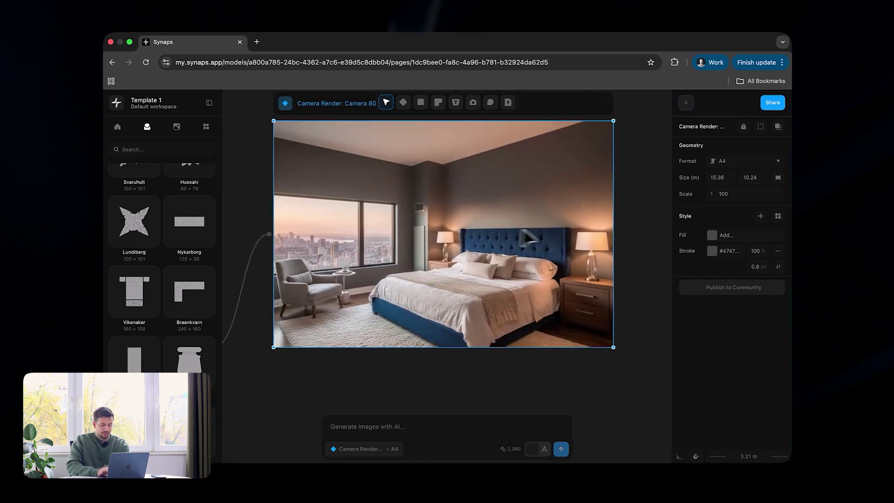
scroll(440, 246, "up", 2, "ctrl")
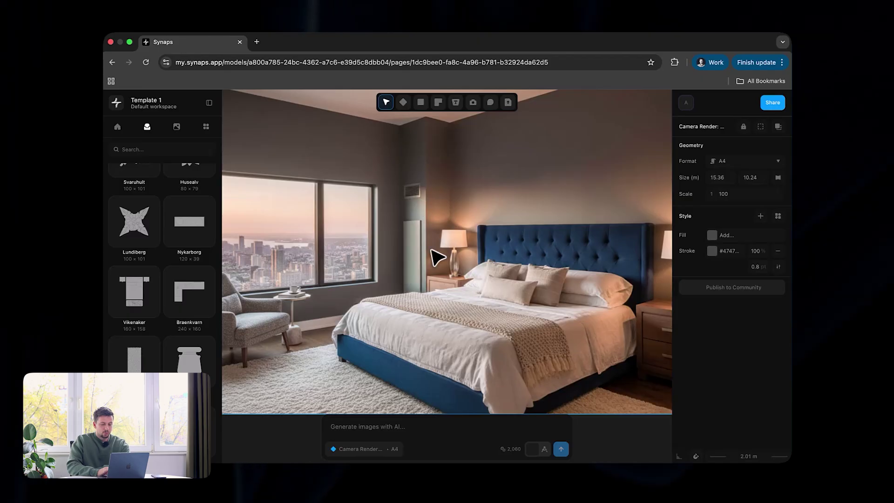
scroll(436, 258, "left", 15)
scroll(348, 203, "up", 3, "ctrl")
left_click(264, 201)
left_click(289, 187)
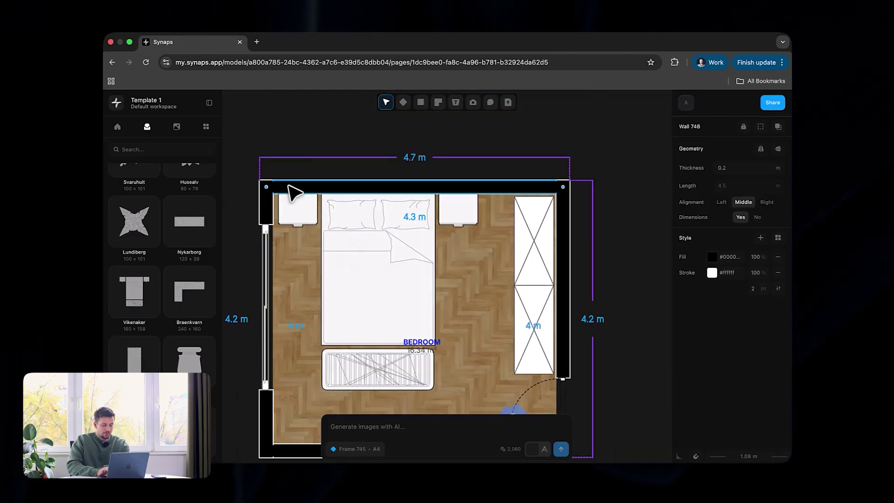
scroll(289, 246, "down", 5, "ctrl")
scroll(370, 219, "right", 5)
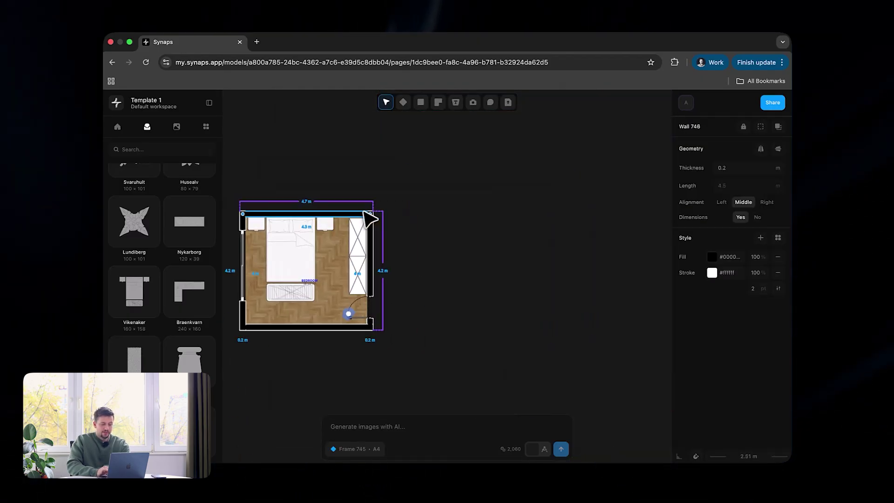
scroll(561, 284, "down", 5, "ctrl")
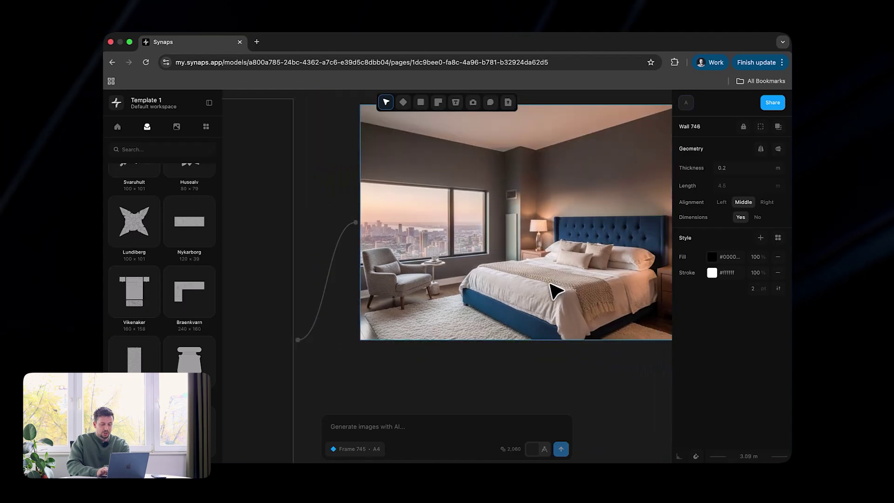
scroll(556, 291, "left", 5)
scroll(417, 270, "up", 5, "ctrl")
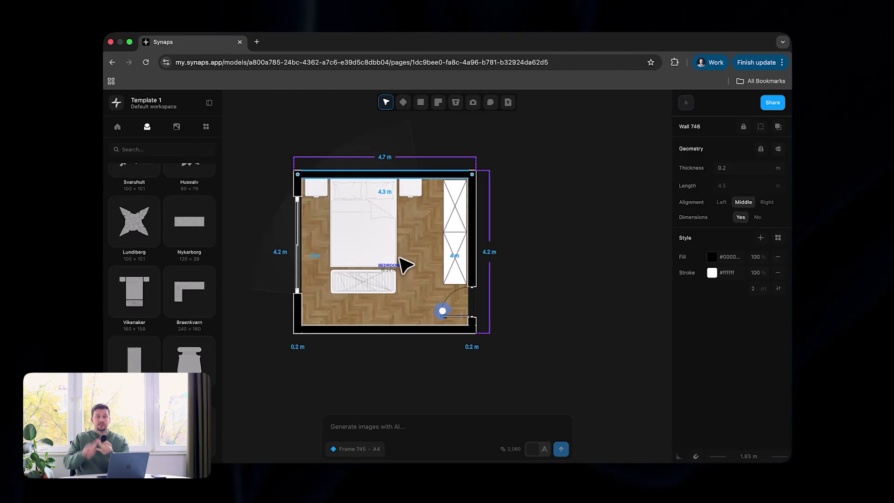
scroll(399, 259, "down", 4, "ctrl")
scroll(475, 285, "right", 8)
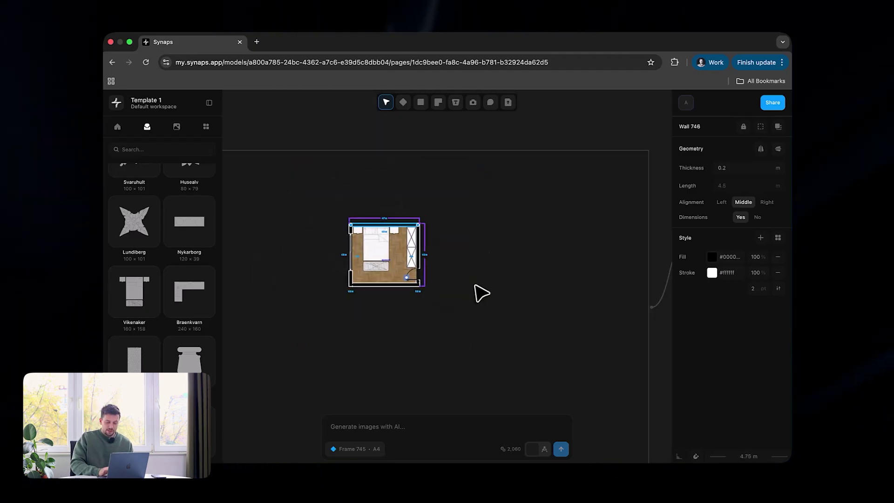
- Request two AI edits of the bedroom render: deep navy walls and olive green walls
left_click(474, 285)
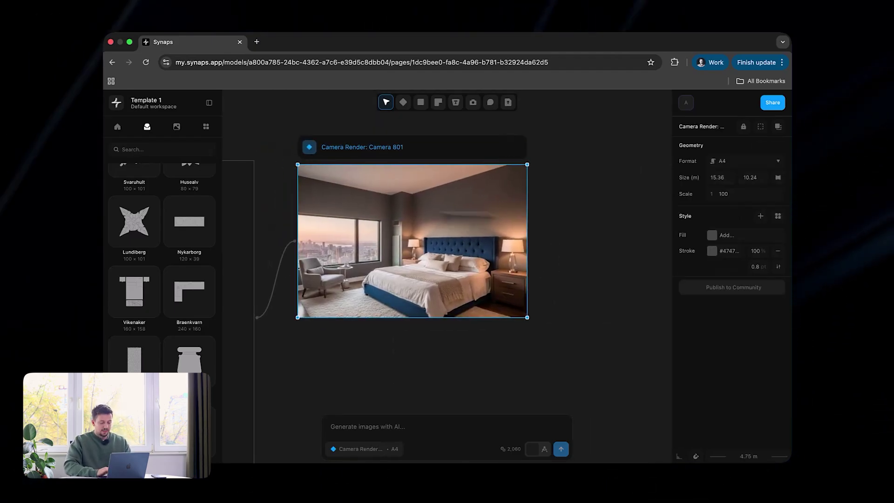
left_click(373, 427)
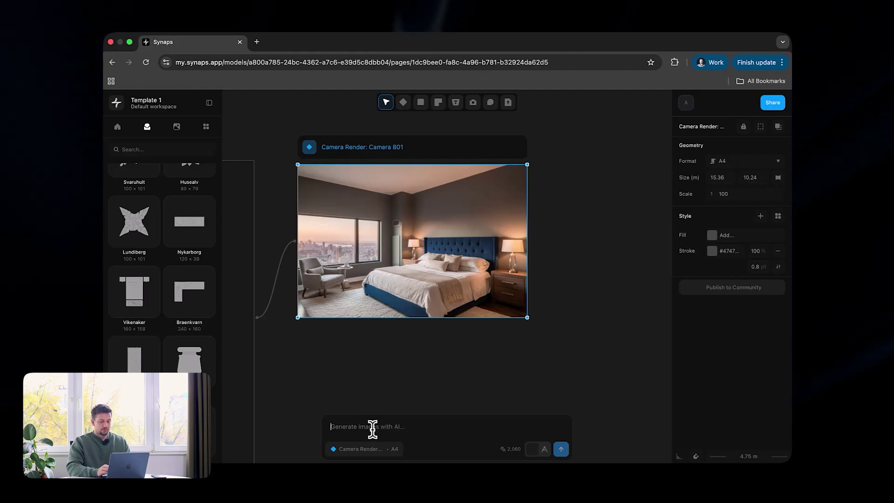
type("Make all walls deep navy blue")
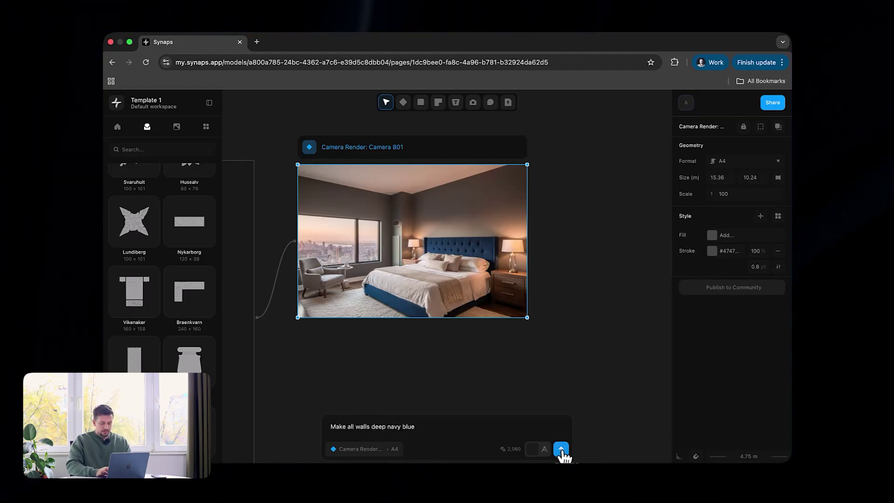
left_click(561, 450)
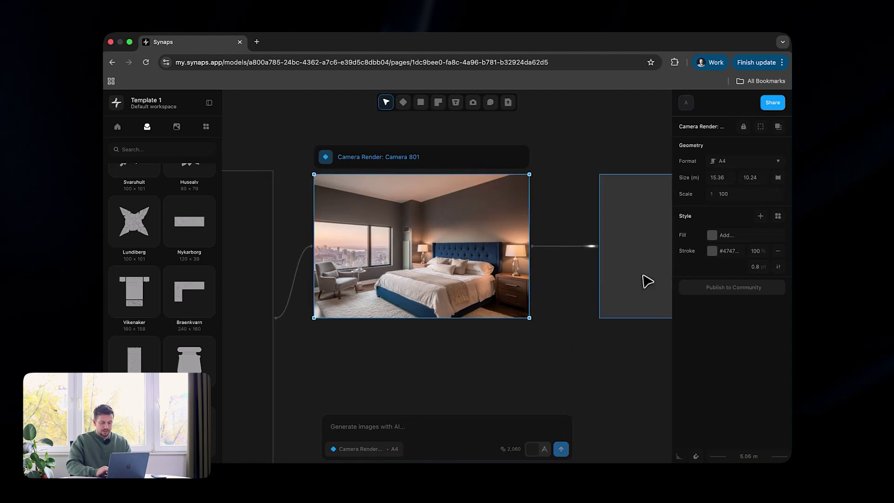
left_click(355, 425)
type("make all walls olive green")
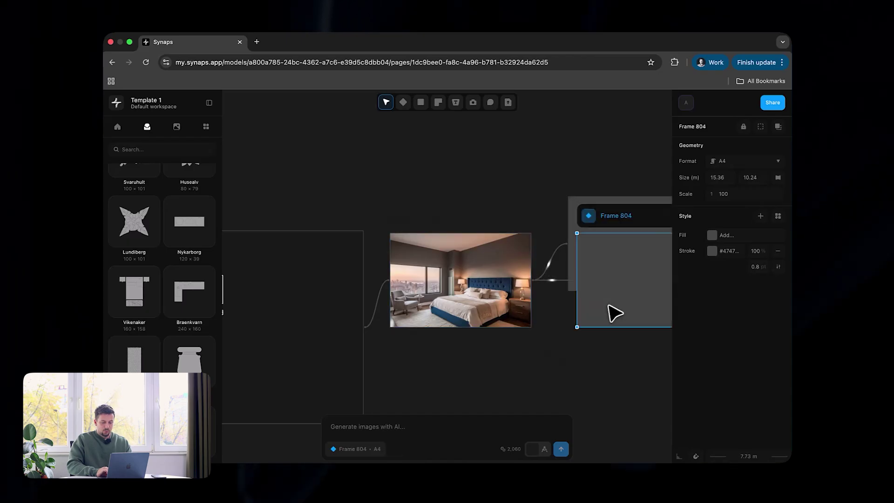
- Align the two new output frames, with Frame 803 in the upper position
left_click_drag(583, 271, 573, 248)
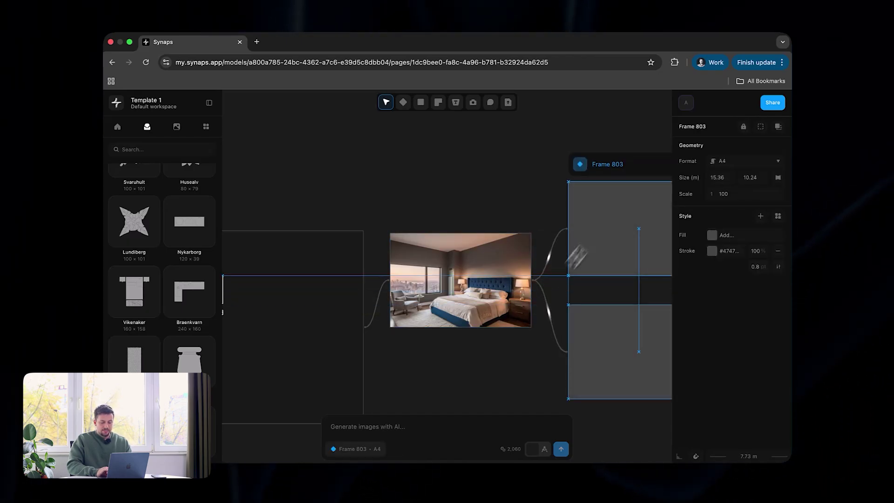
left_click(551, 322)
scroll(516, 350, "right", 1)
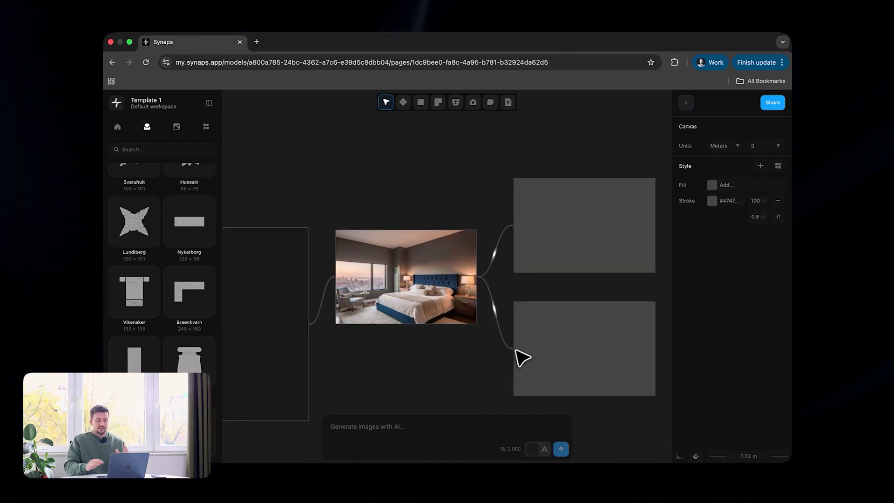
left_click_drag(536, 331, 535, 317)
left_click(549, 226)
left_click_drag(557, 234, 546, 228)
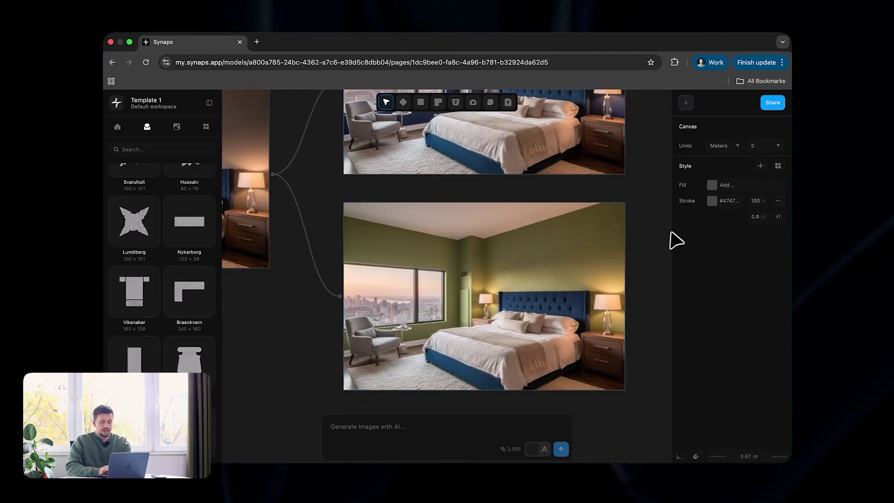
- Review the navy and olive-green variants and nudge the navy bedroom frame up slightly
scroll(671, 240, "up", 3)
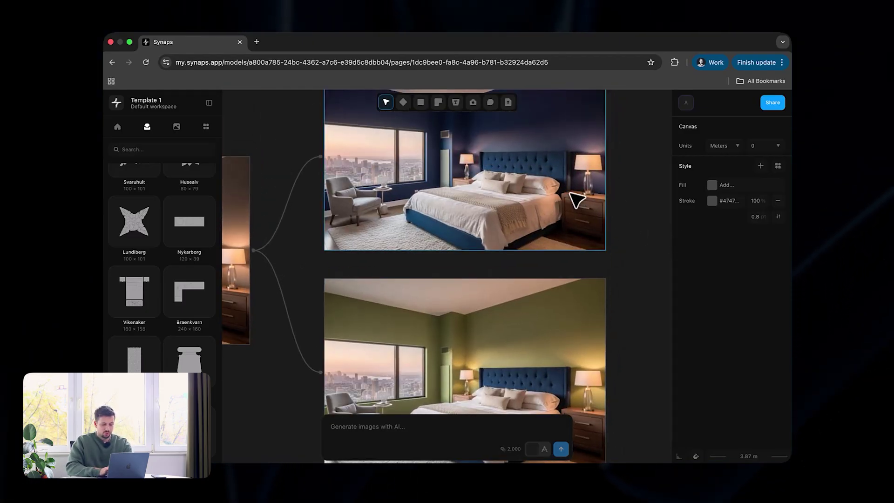
scroll(577, 147, "up", 1)
scroll(521, 170, "down", 3)
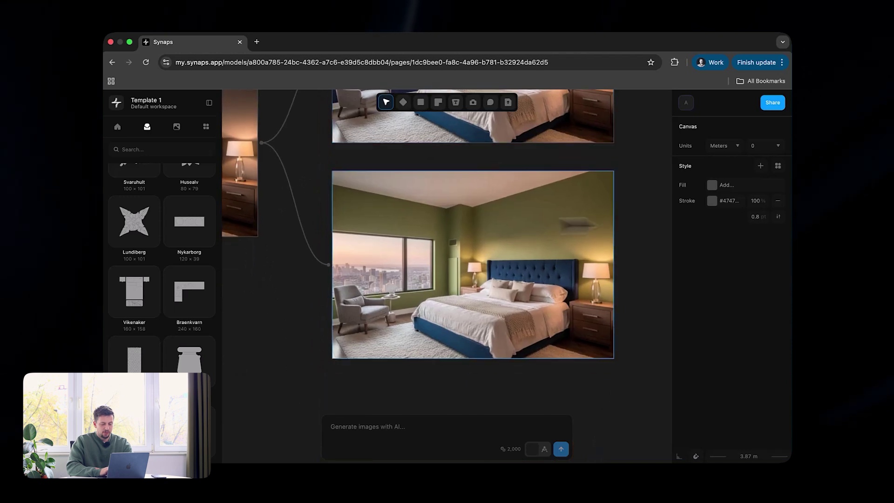
scroll(494, 276, "down", 5)
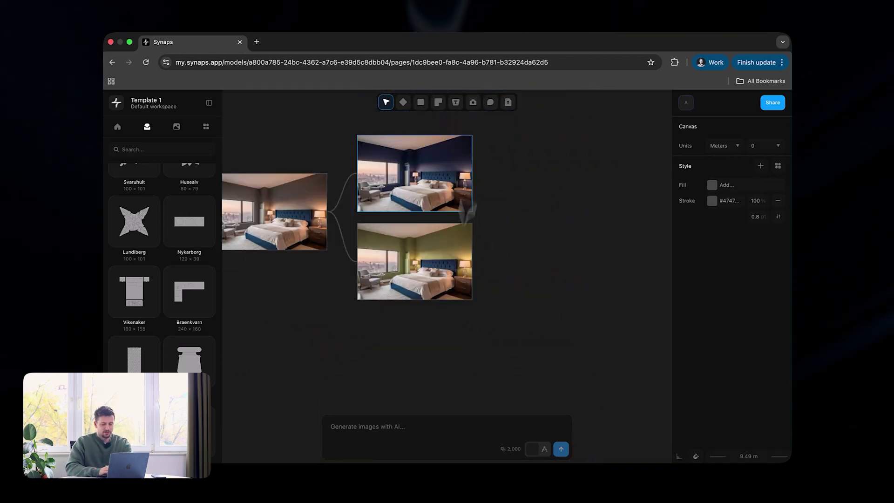
scroll(515, 158, "up", 3)
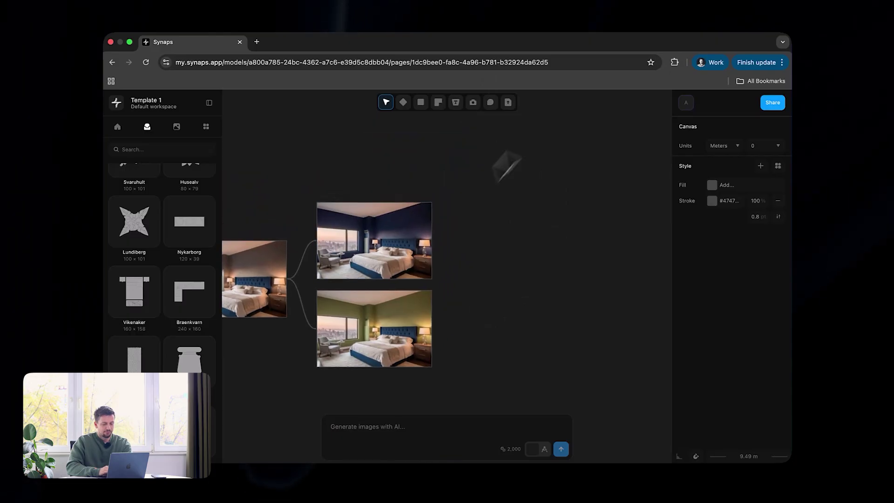
left_click_drag(419, 240, 425, 199)
- Send a recessed indirect ceiling LED lighting prompt for the navy-walled Frame 803
double_click(379, 174)
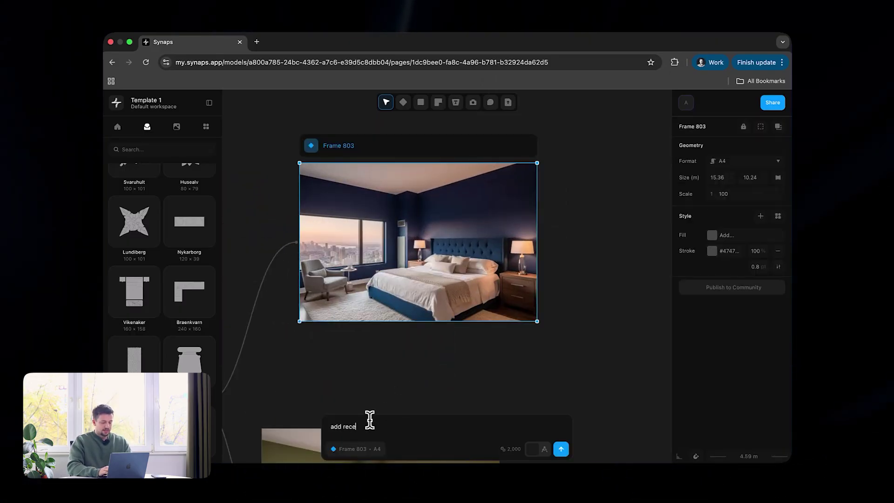
type("ling led lighting strips")
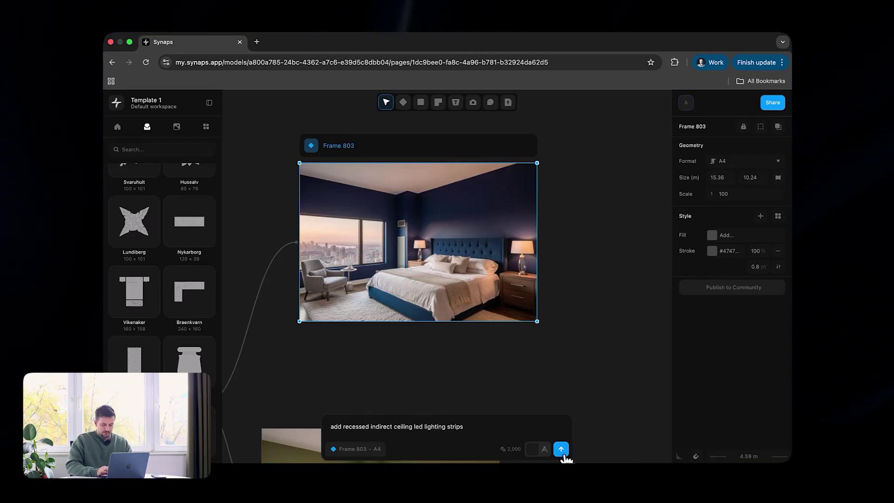
left_click(564, 453)
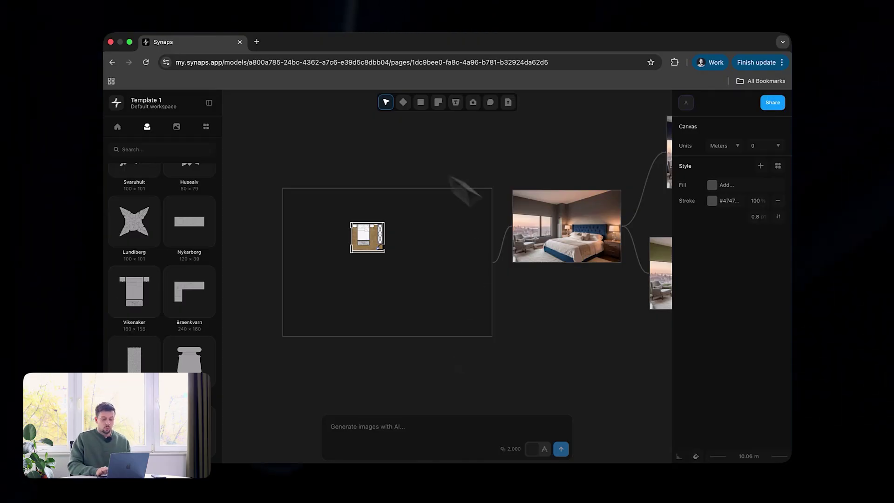
- Pan across the canvas and select Frame 805, the navy bedroom with a glowing LED ceiling cove
scroll(574, 282, "down", 5, "ctrl")
scroll(574, 281, "left", 3)
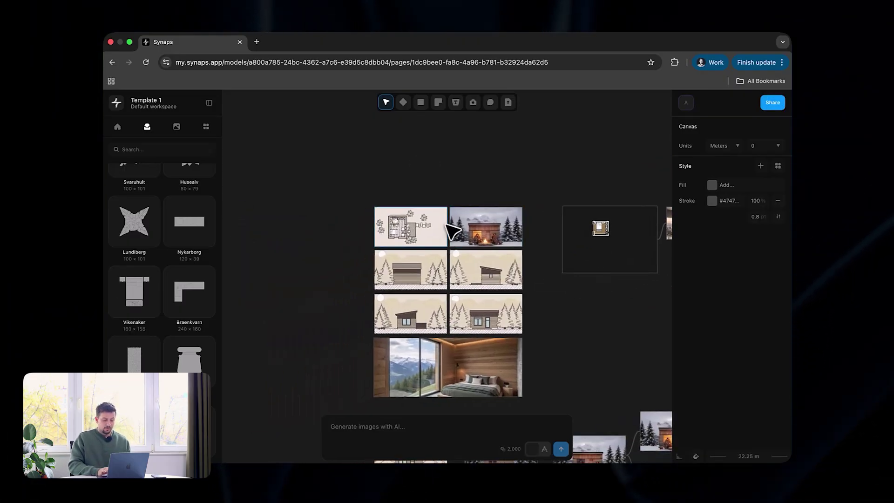
scroll(445, 225, "up", 4, "ctrl")
scroll(335, 220, "up", 5, "ctrl")
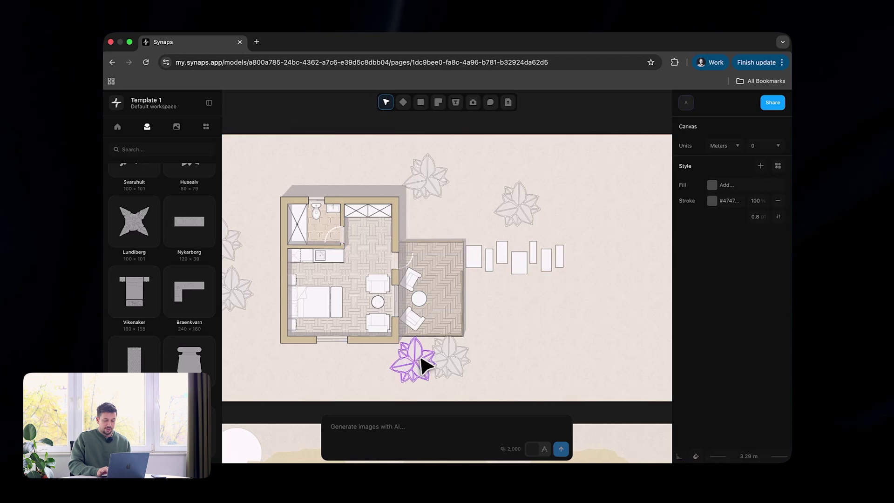
scroll(423, 363, "down", 2, "ctrl")
scroll(424, 364, "down", 5)
scroll(423, 365, "down", 2, "ctrl")
scroll(423, 365, "down", 3)
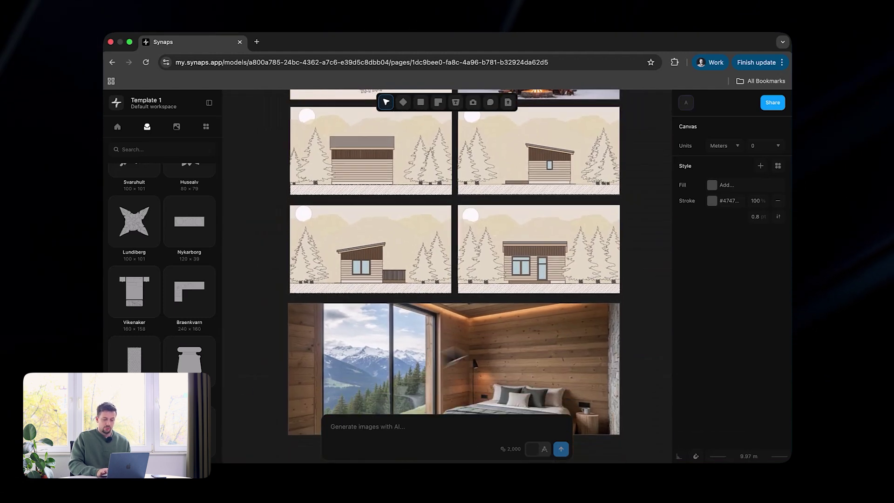
scroll(565, 327, "down", 2)
scroll(479, 241, "up", 5)
scroll(560, 227, "up", 5, "ctrl")
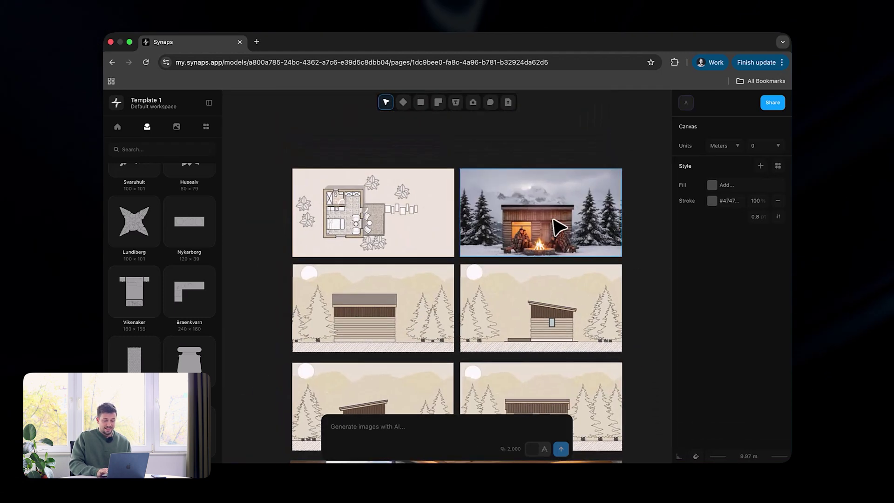
scroll(560, 228, "down", 5, "ctrl")
scroll(560, 227, "right", 3)
scroll(560, 227, "up", 2)
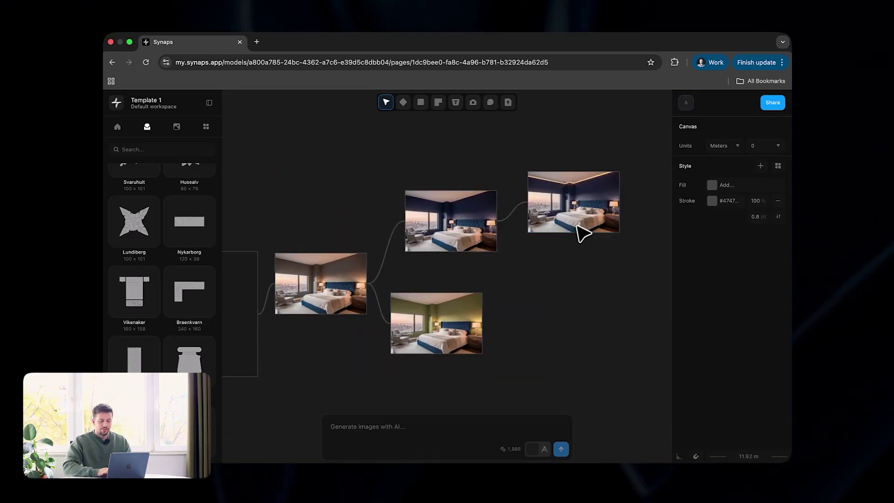
scroll(578, 226, "up", 5, "ctrl")
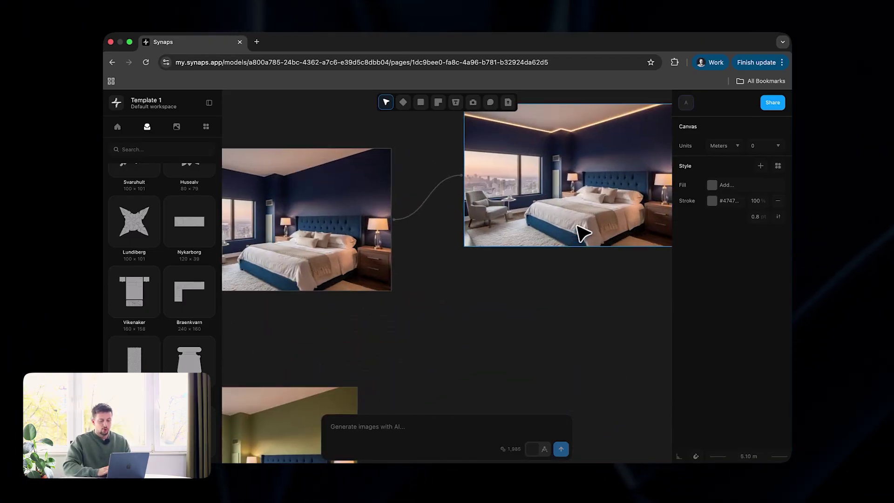
scroll(579, 226, "right", 2)
scroll(579, 225, "up", 1)
left_click(518, 215)
scroll(527, 209, "up", 2, "ctrl")
scroll(528, 202, "down", 5, "ctrl")
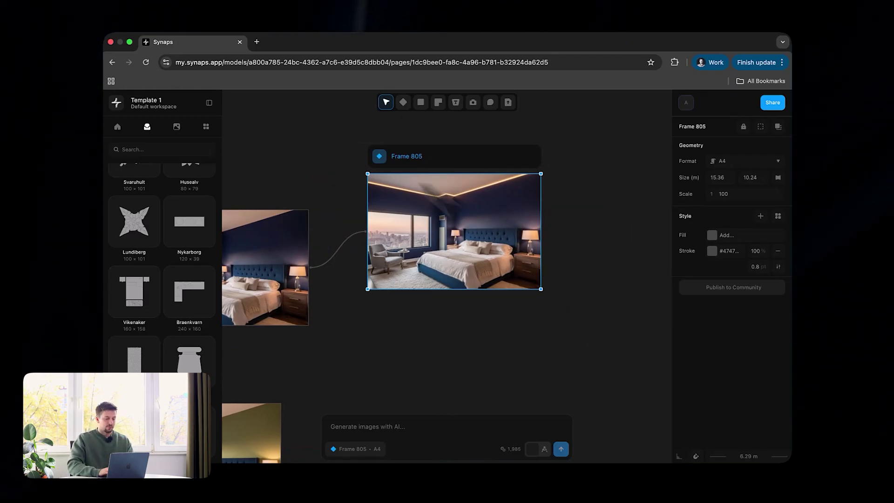
- Search Google Images for 'ikea bed with transparent background'
left_click(256, 42)
type("ikea")
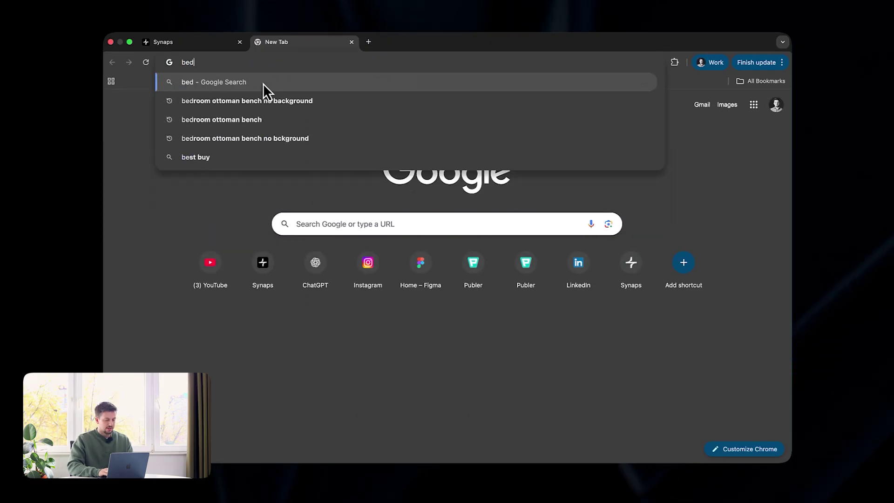
type(" bed with transpare")
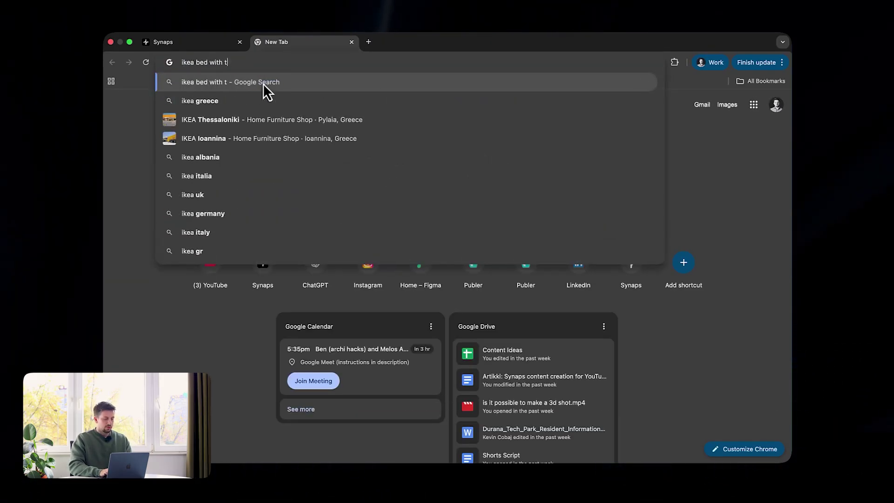
type("kground")
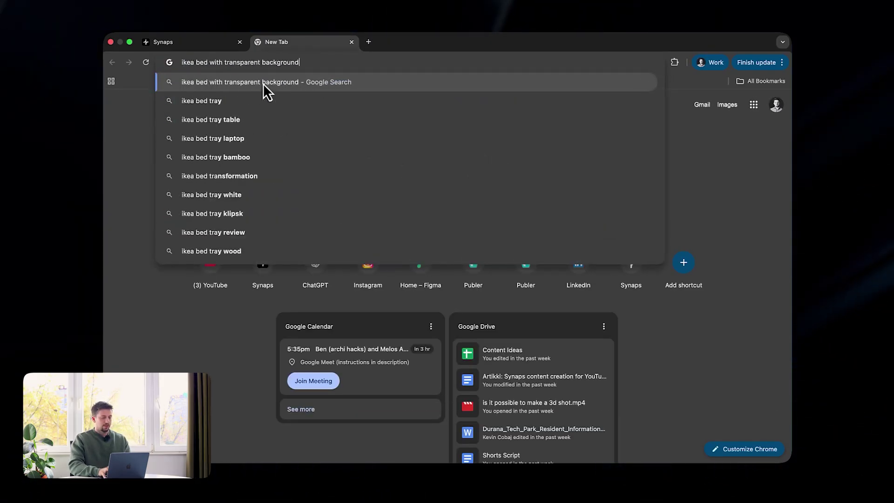
key("Return")
left_click(252, 144)
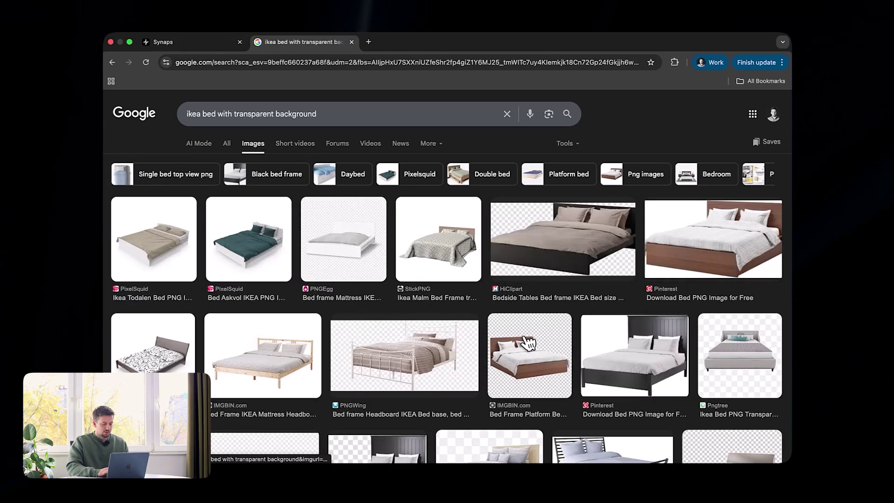
- Save the Pinterest bed image as a JPG and return to Synaps
scroll(522, 343, "down", 5)
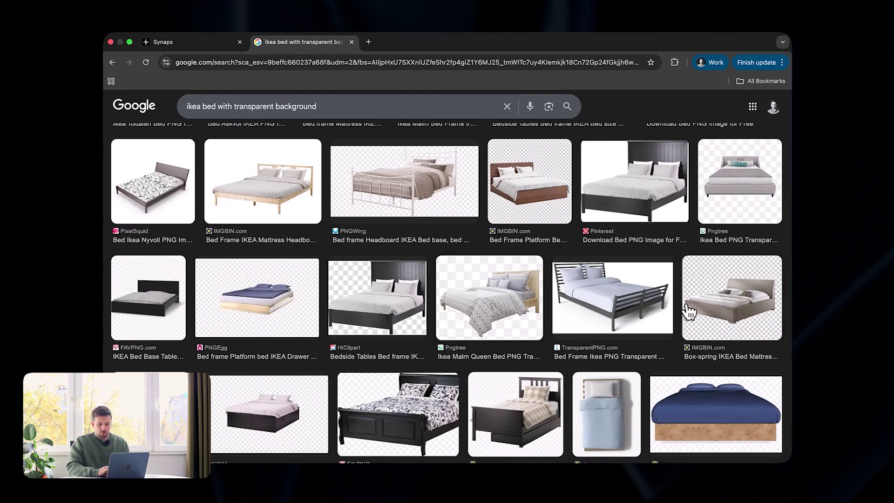
scroll(687, 312, "up", 5)
left_click(642, 238)
right_click(632, 249)
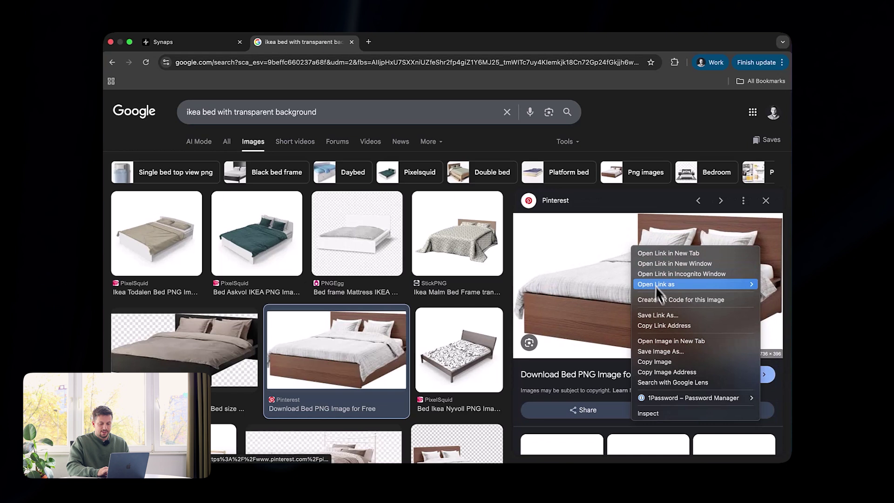
left_click(663, 351)
left_click(610, 365)
left_click(173, 42)
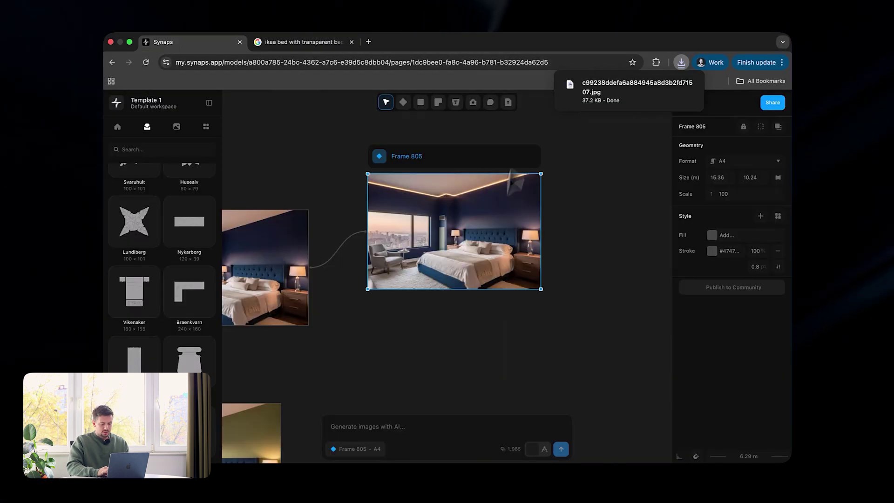
- Attach the downloaded wooden bed image and send 'replace the bed with this one' to the AI
left_click_drag(619, 91, 384, 426)
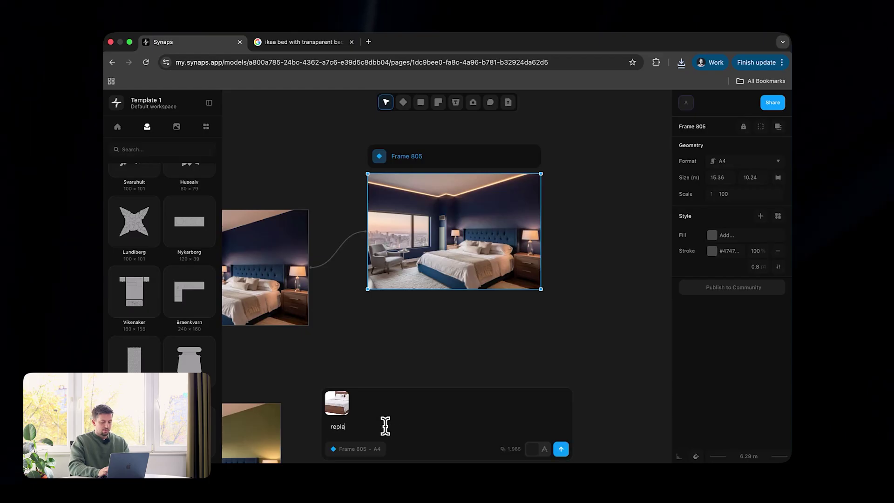
type("this one")
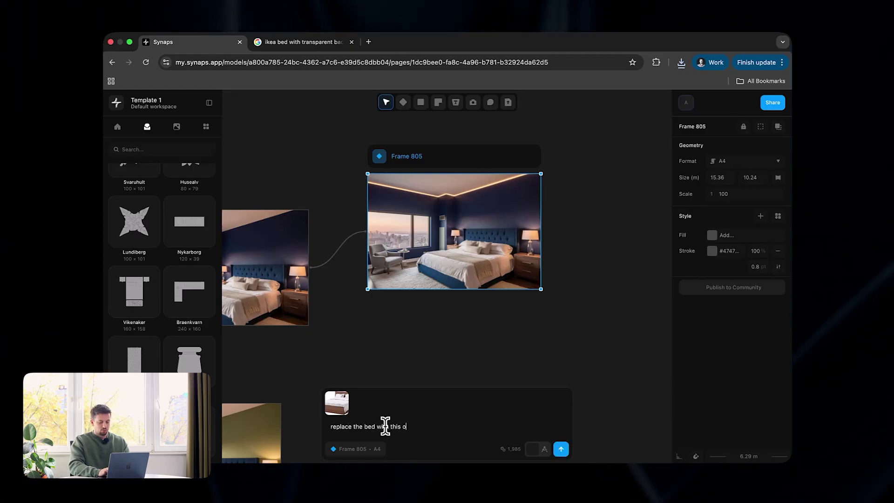
left_click(561, 449)
- Move the generated Frame 806 upward, then reselect it and highlight its old prompt text
scroll(567, 341, "right", 2)
scroll(566, 341, "right", 1)
left_click_drag(548, 199, 554, 144)
left_click(485, 259)
scroll(484, 260, "left", 1)
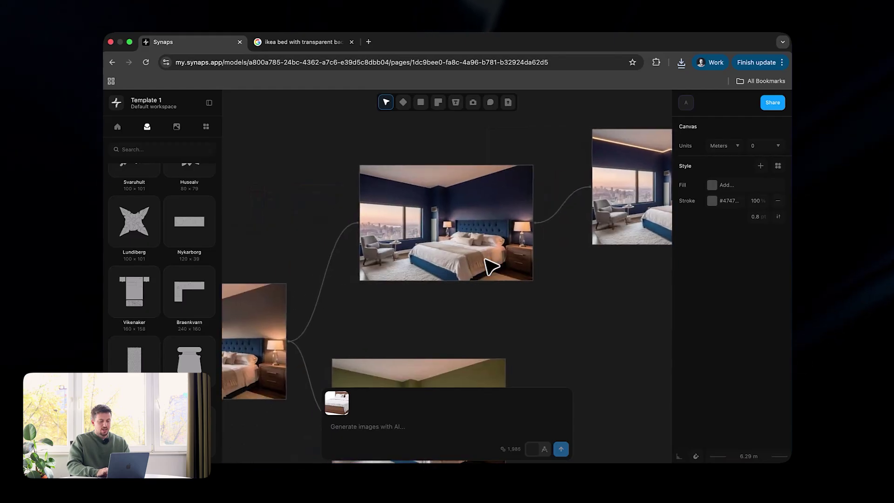
scroll(551, 213, "up", 3, "ctrl")
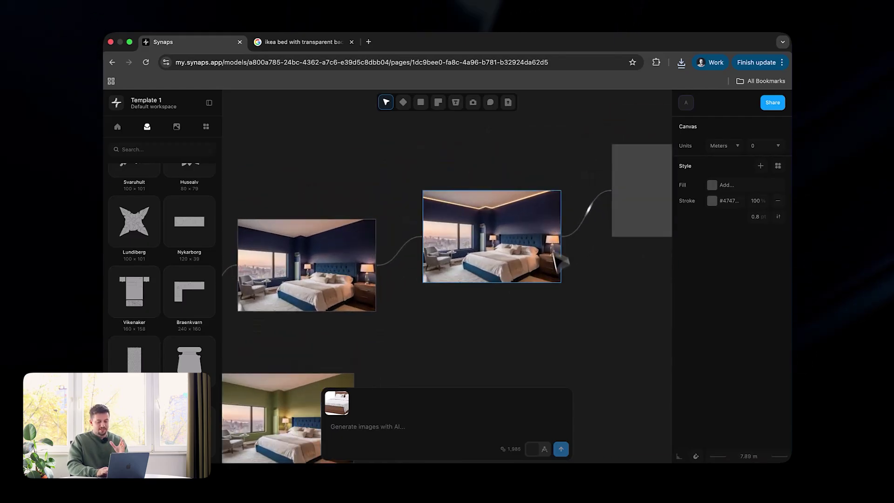
scroll(591, 305, "right", 1)
scroll(591, 305, "up", 1)
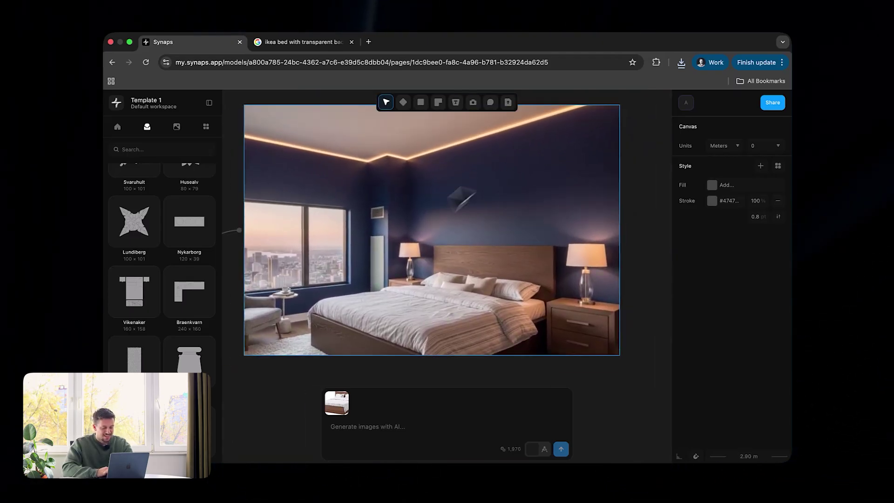
scroll(552, 273, "down", 3, "ctrl")
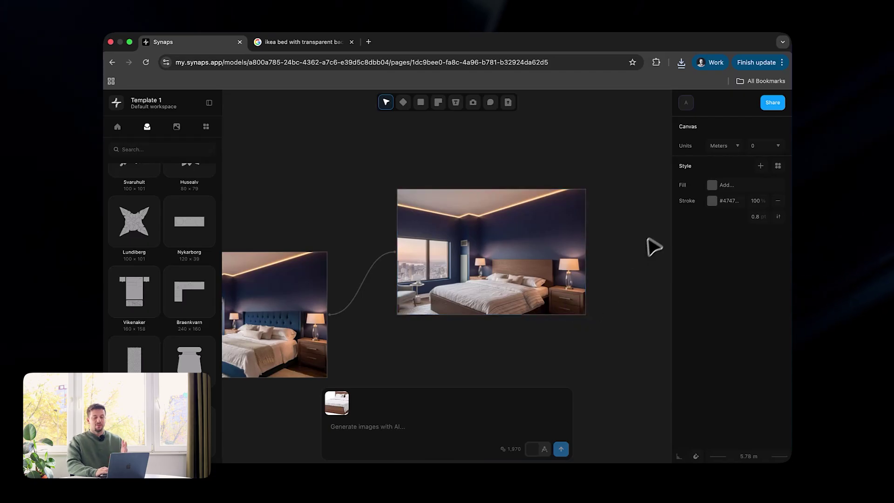
left_click(534, 245)
triple_click(352, 428)
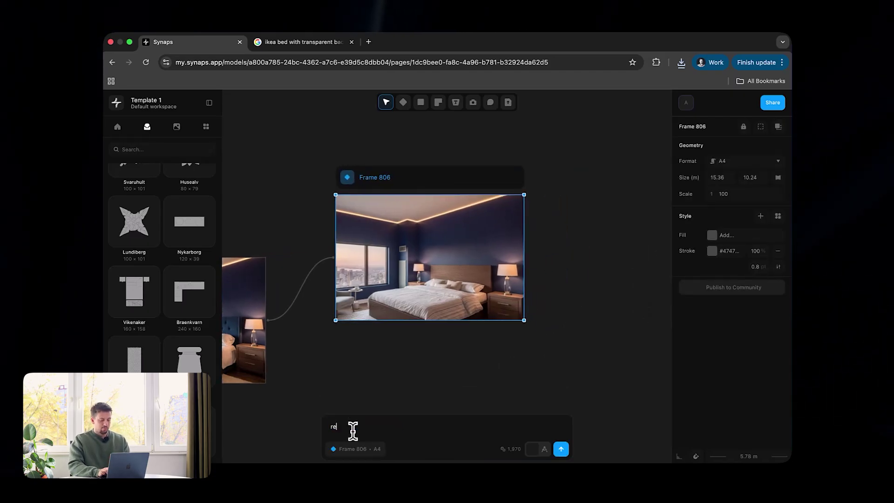
- Send the prompt 'replace all walls with this wallpaper' for Frame 806
type("wit ht")
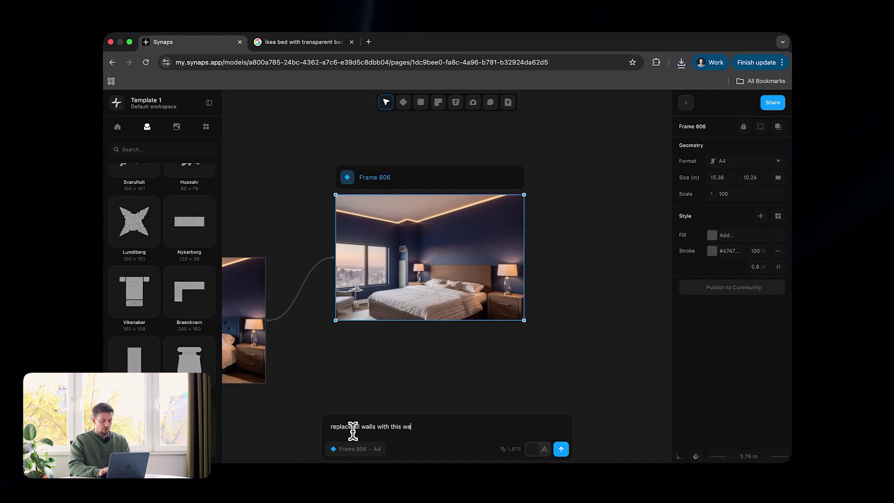
type("per")
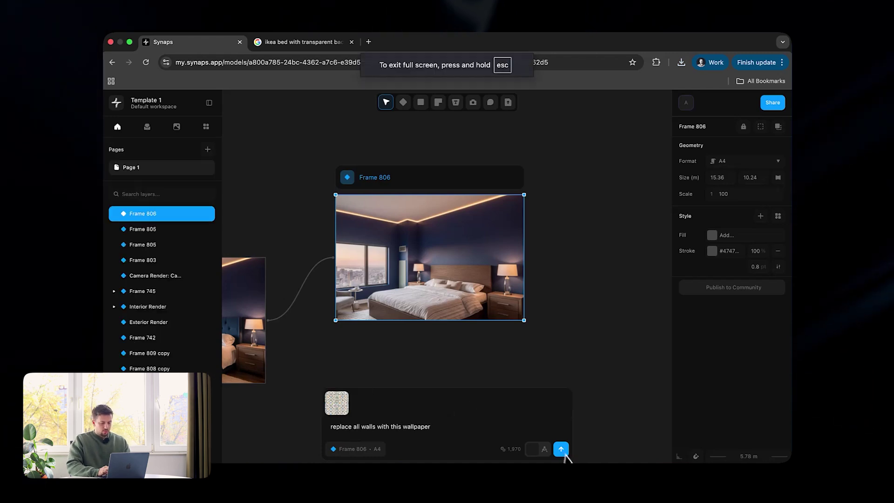
left_click(561, 450)
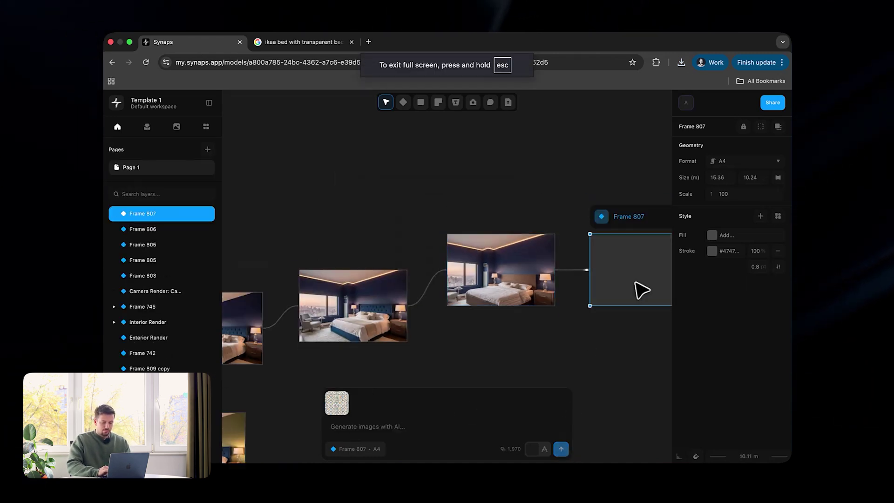
- Nudge the new wallpaper render Frame 807 slightly right and review it on the canvas
left_click_drag(612, 343, 646, 340)
left_click(588, 347)
scroll(592, 350, "right", 4)
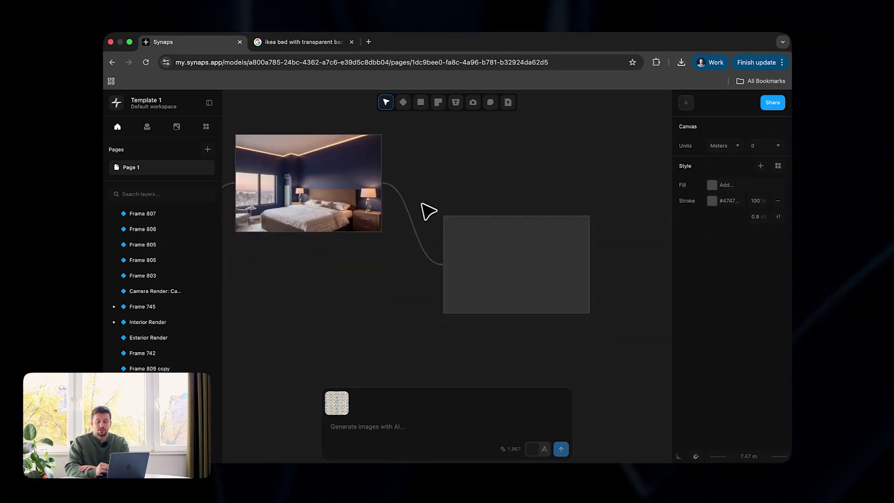
scroll(558, 249, "up", 5, "ctrl")
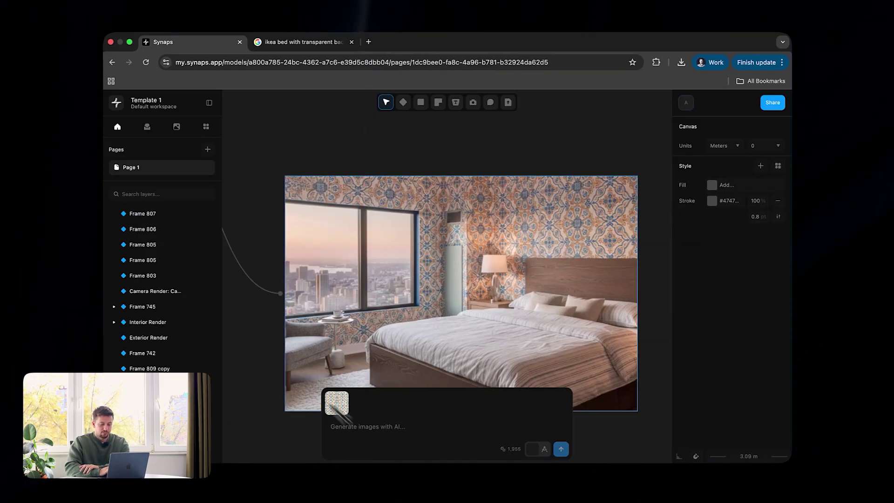
scroll(462, 279, "down", 5, "ctrl")
left_click(533, 231)
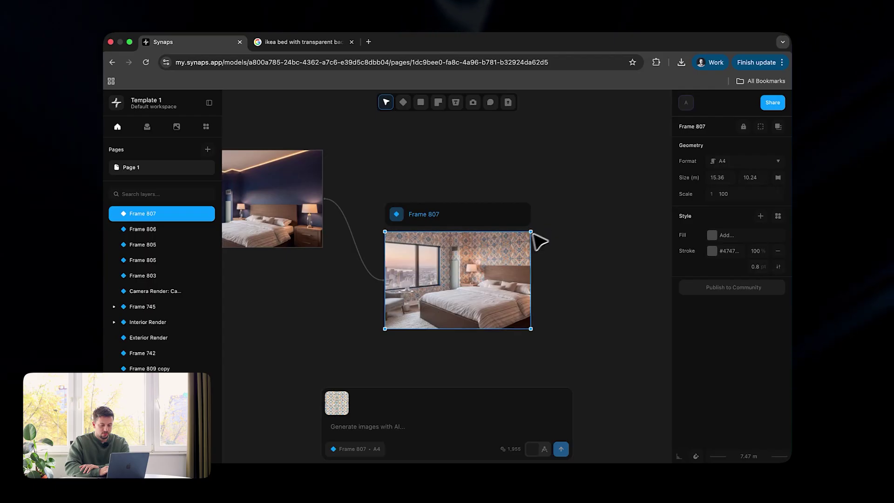
left_click(549, 250)
scroll(462, 256, "up", 4, "ctrl")
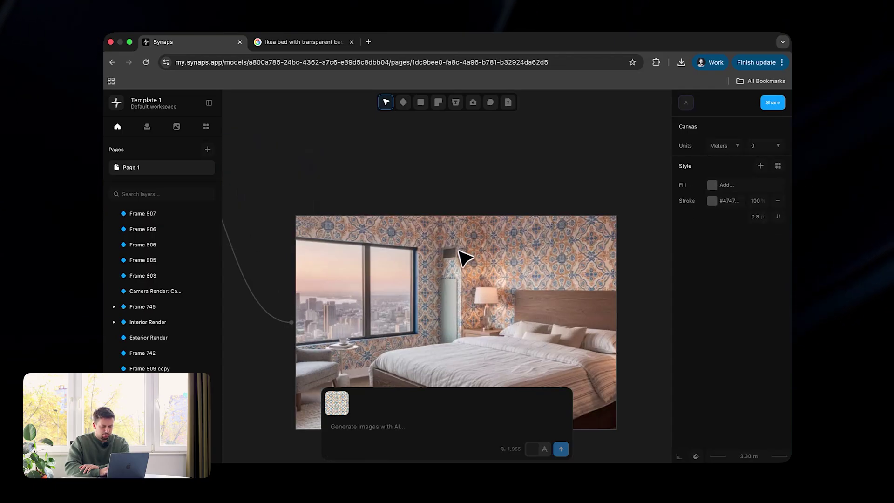
scroll(473, 300, "down", 8, "ctrl")
scroll(231, 409, "left", 2)
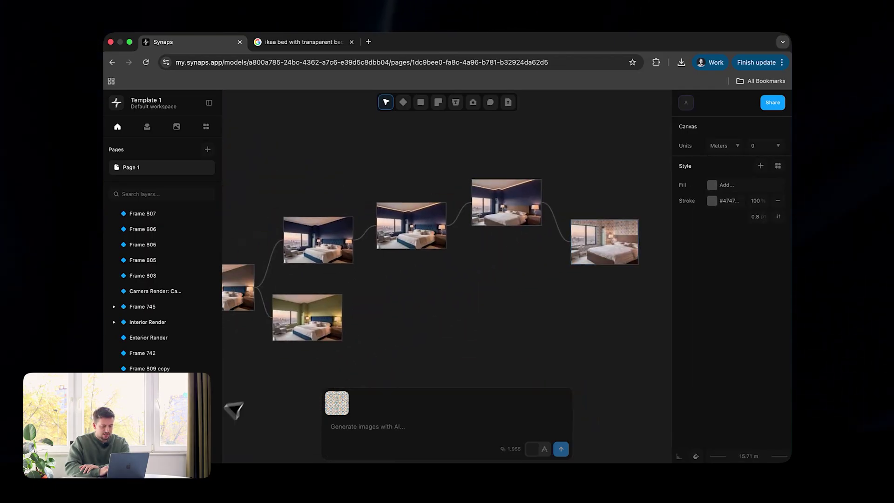
scroll(506, 353, "down", 3)
scroll(506, 353, "left", 4)
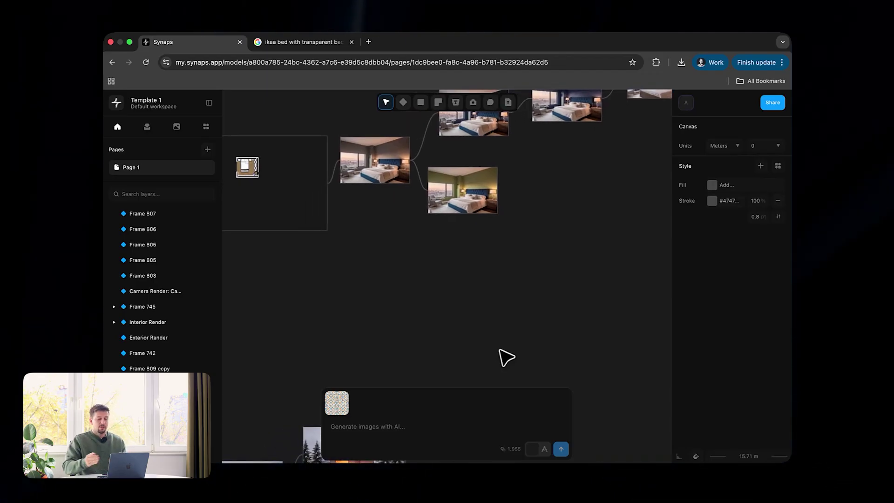
- Remove the attached wallpaper image from the AI prompt
left_click(344, 396)
scroll(347, 403, "left", 2)
scroll(347, 403, "down", 1)
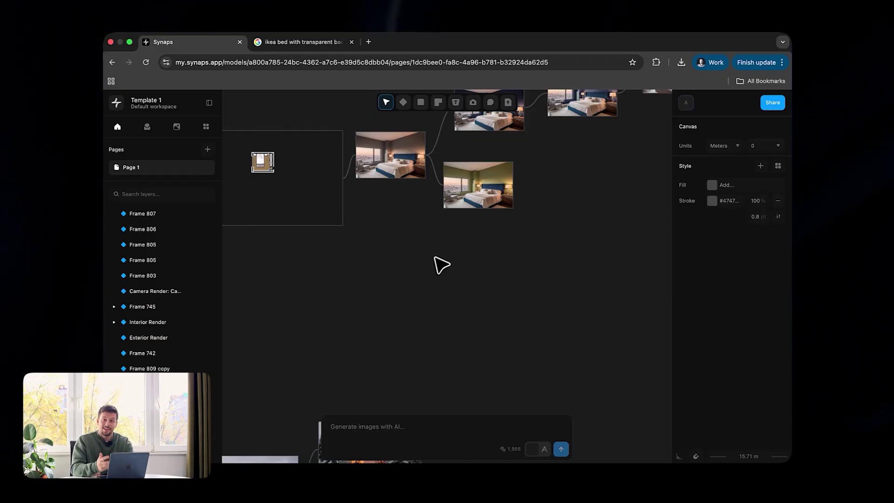
scroll(369, 285, "left", 5)
scroll(370, 285, "down", 3)
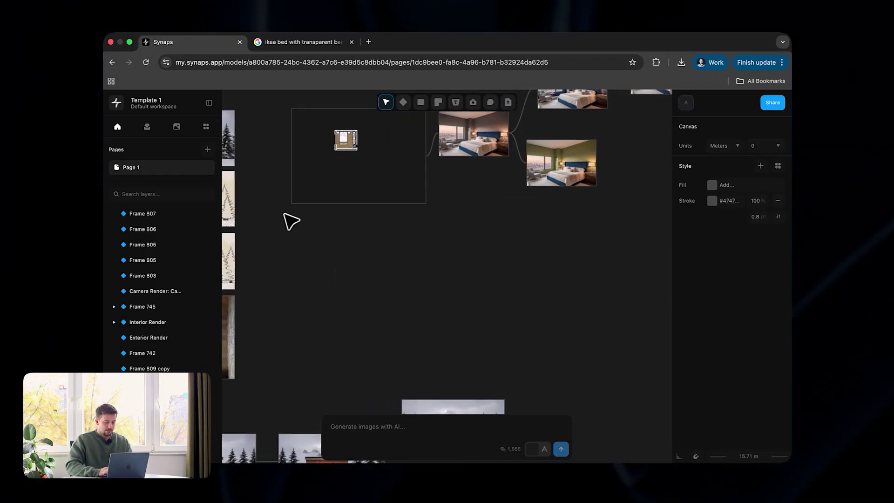
scroll(334, 285, "up", 1, "ctrl")
scroll(335, 285, "up", 3, "ctrl")
- Draw a new frame in empty canvas space and set its format to A4
key("f")
left_click_drag(298, 165, 538, 325)
left_click(745, 161)
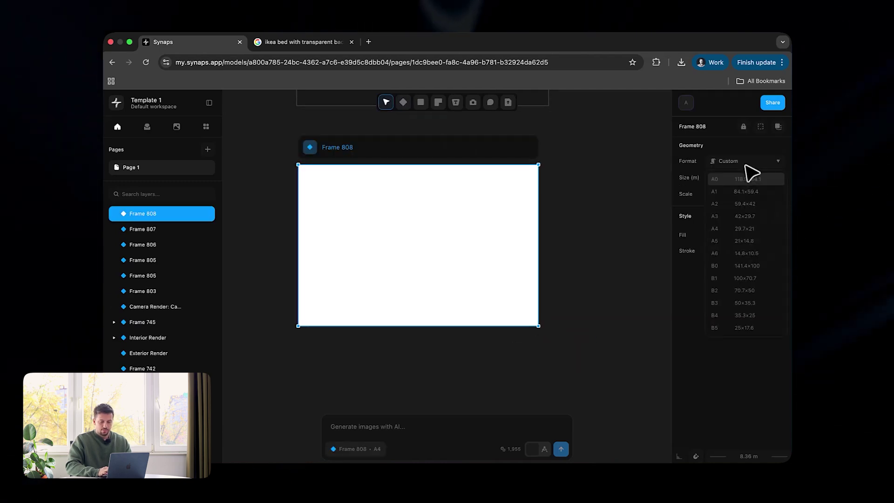
left_click(744, 235)
left_click(599, 287)
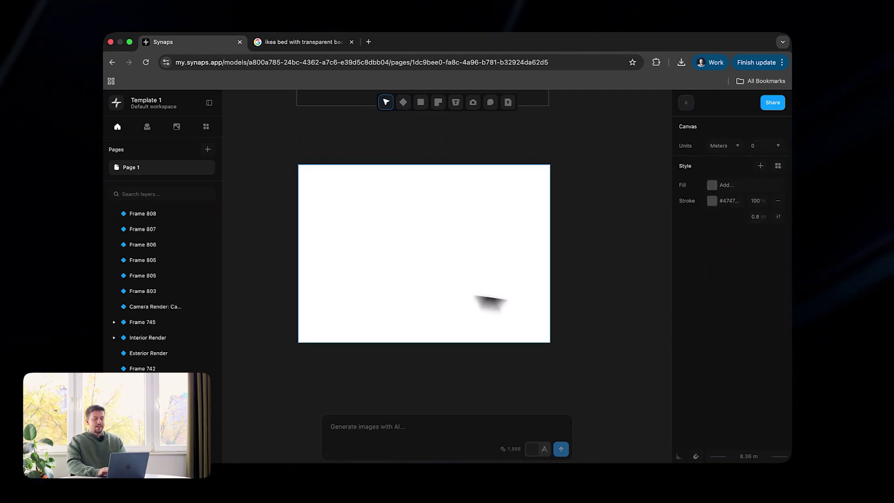
scroll(431, 273, "up", 5, "ctrl")
scroll(431, 272, "down", 2, "ctrl")
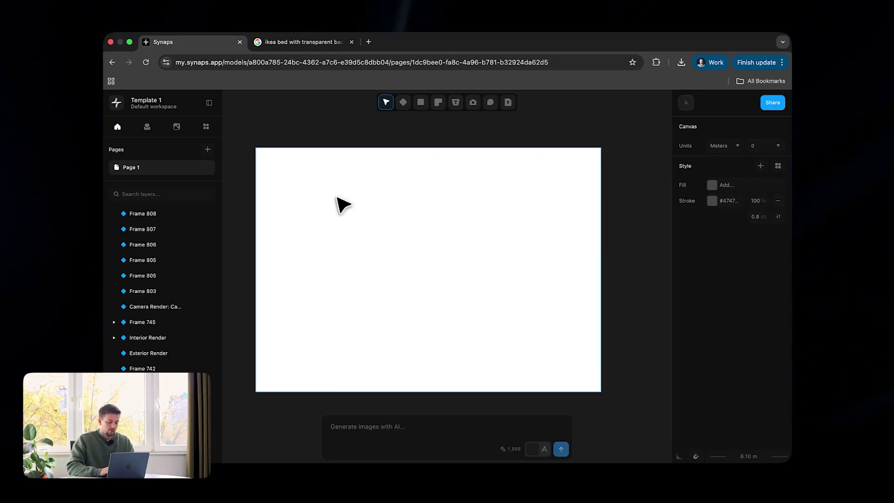
- Draw a 9 × 8 m boundary rectangle inside the white frame
key("r")
left_click_drag(332, 218, 417, 280)
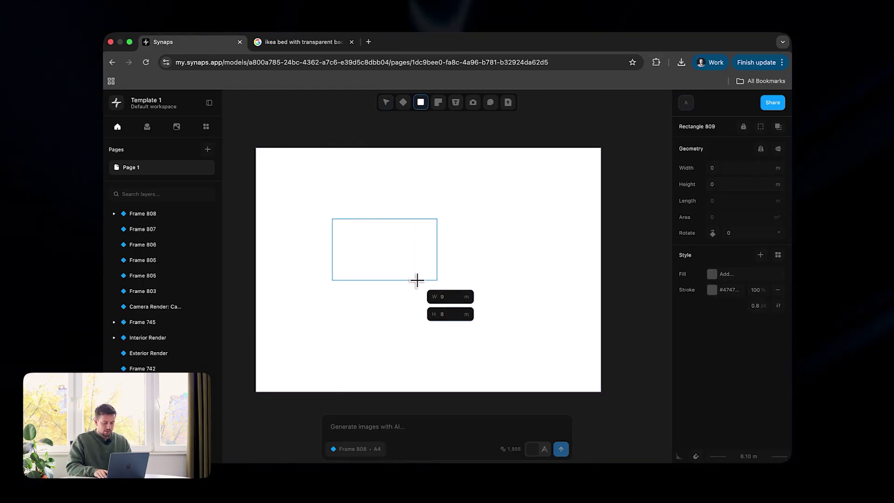
key("Return")
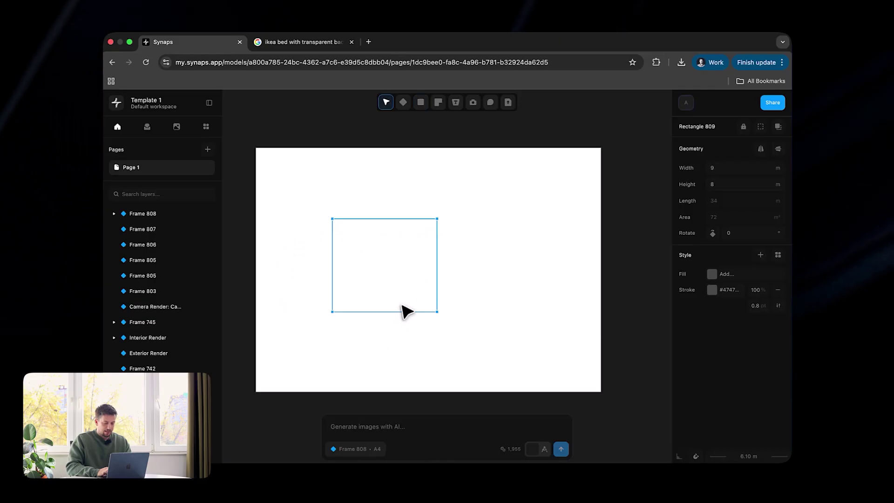
left_click(407, 357)
- With the rectangle selected, send '2 bedroom apartment' to the AI
left_click(432, 312)
scroll(385, 271, "up", 3)
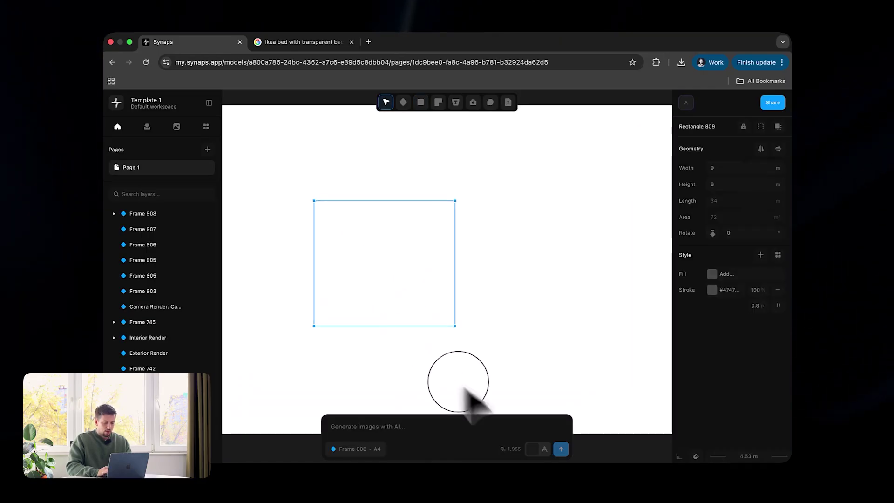
left_click(534, 425)
type("2 bedroom apartment")
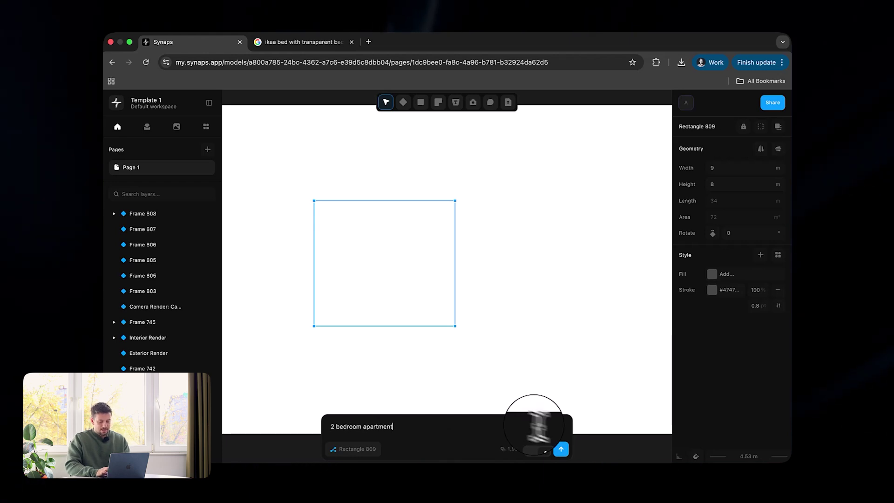
left_click(561, 449)
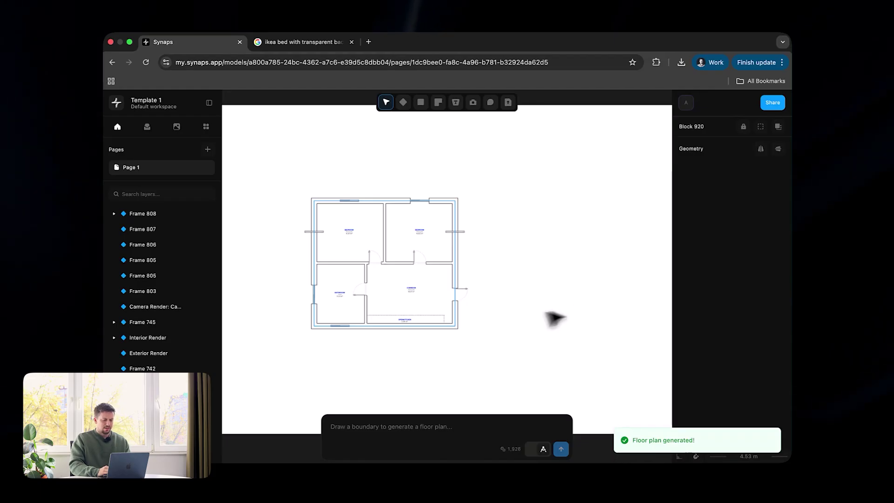
- Shift the bathroom–kitchen wall left to narrow the bathroom
scroll(375, 307, "up", 5, "ctrl")
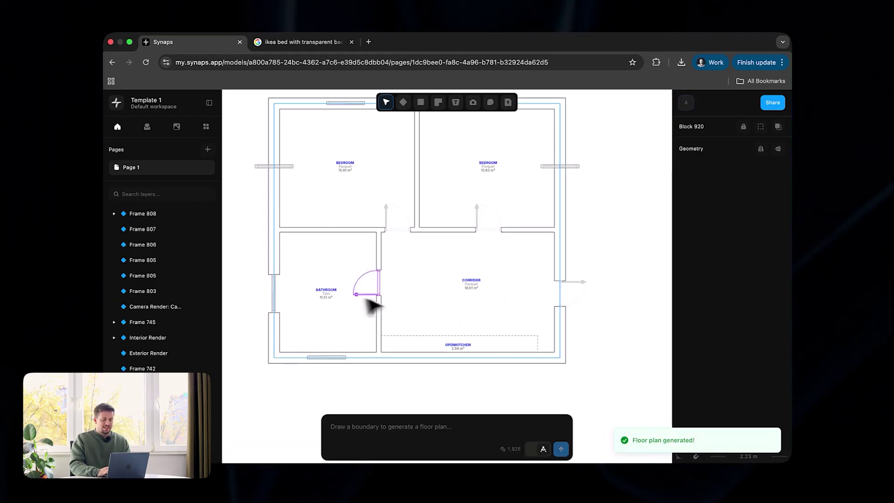
left_click(380, 319)
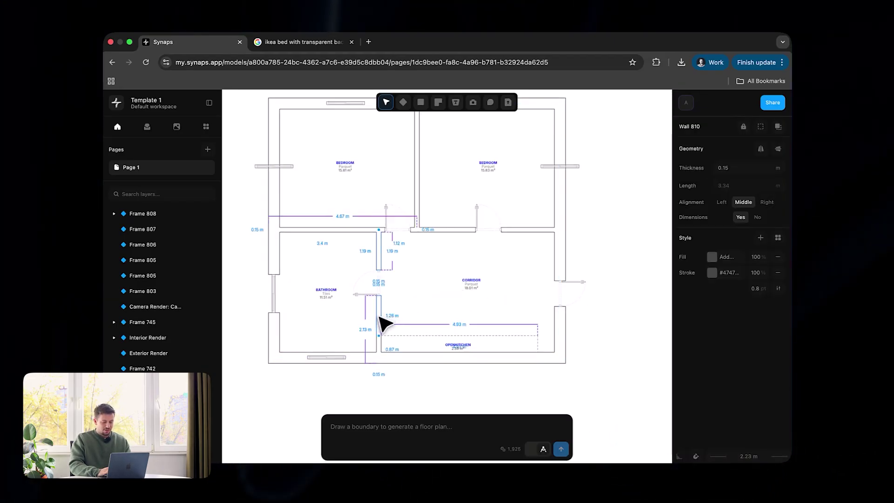
left_click_drag(381, 318, 348, 317)
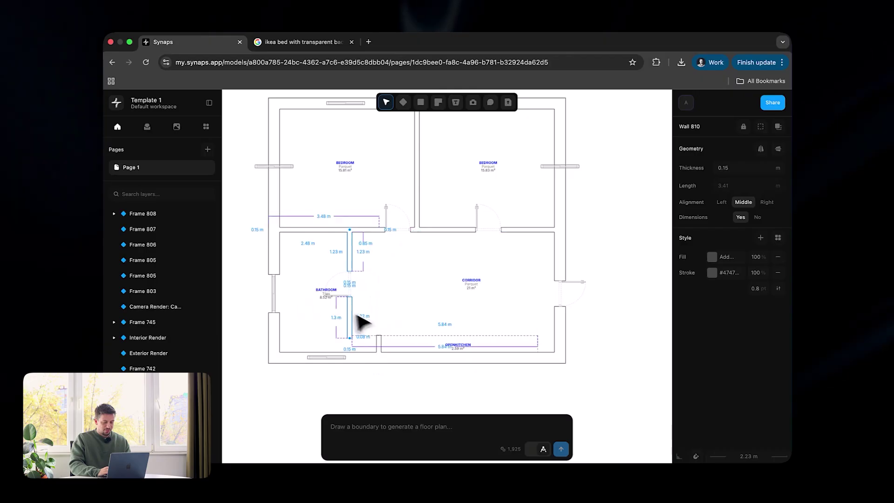
scroll(366, 321, "down", 3, "ctrl")
left_click(573, 282)
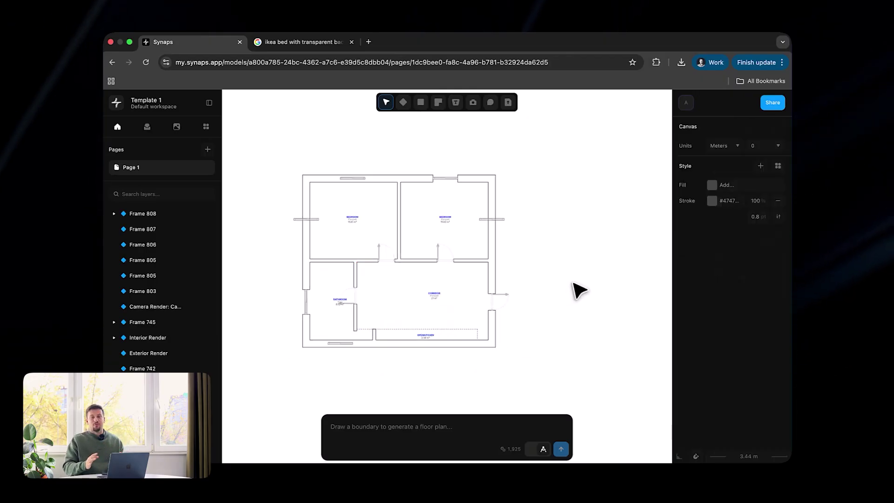
- Move one door into the bedroom's side wall and slide the top-wall door left
scroll(525, 184, "up", 3, "ctrl")
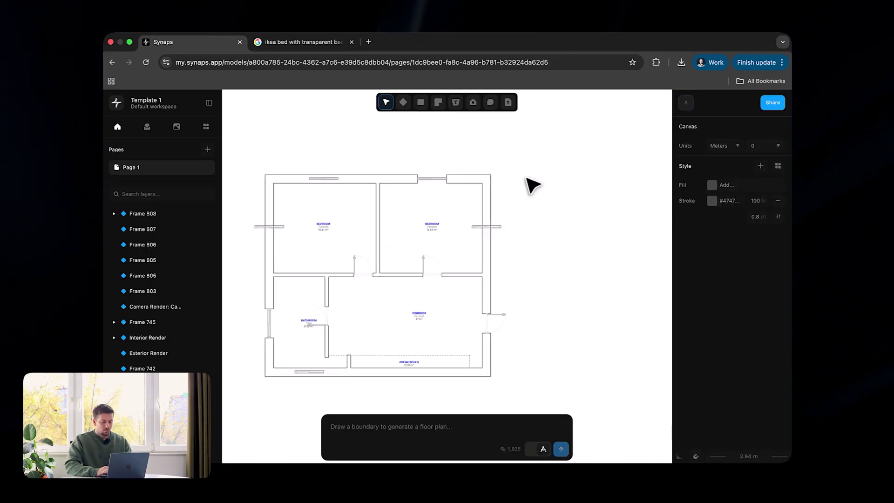
scroll(482, 269, "up", 3, "ctrl")
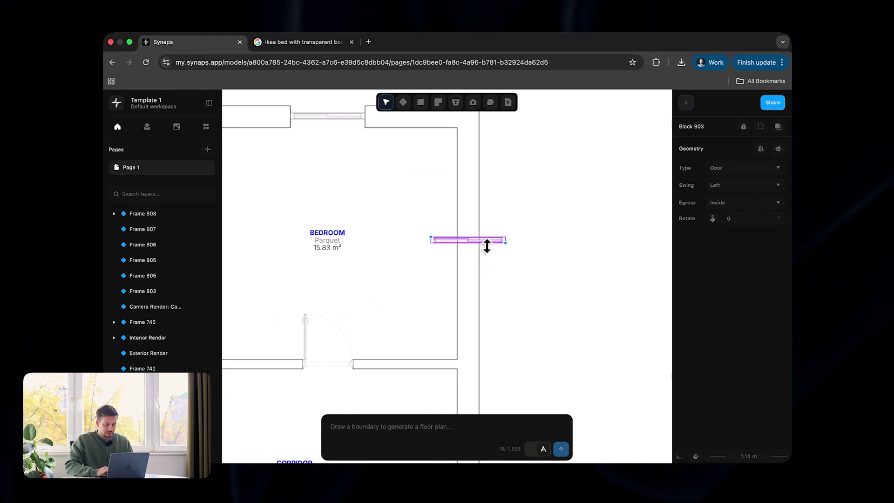
scroll(487, 238, "up", 2, "ctrl")
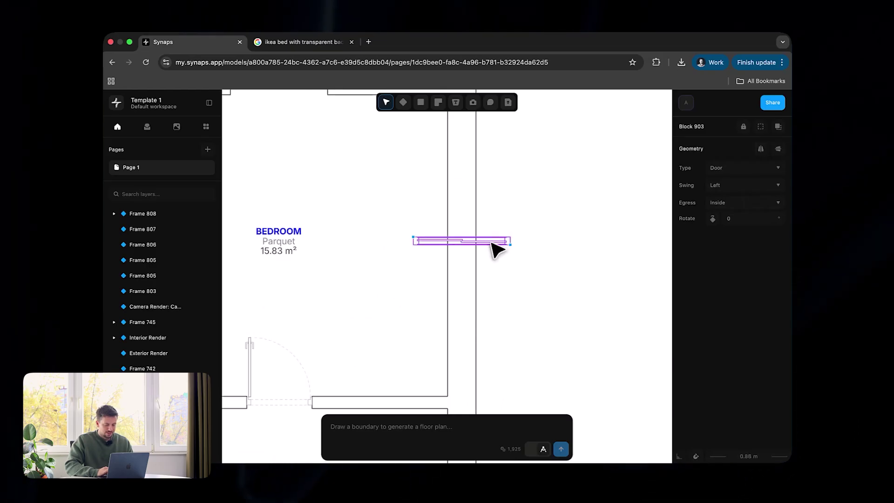
left_click_drag(495, 249, 477, 208)
scroll(509, 224, "down", 5, "ctrl")
scroll(425, 212, "left", 3)
scroll(455, 175, "up", 5, "ctrl")
left_click(442, 188)
scroll(441, 189, "up", 5, "ctrl")
left_click_drag(420, 202, 385, 207)
- Flip a door to swing the other way and select the unwanted door block
scroll(385, 207, "down", 5, "ctrl")
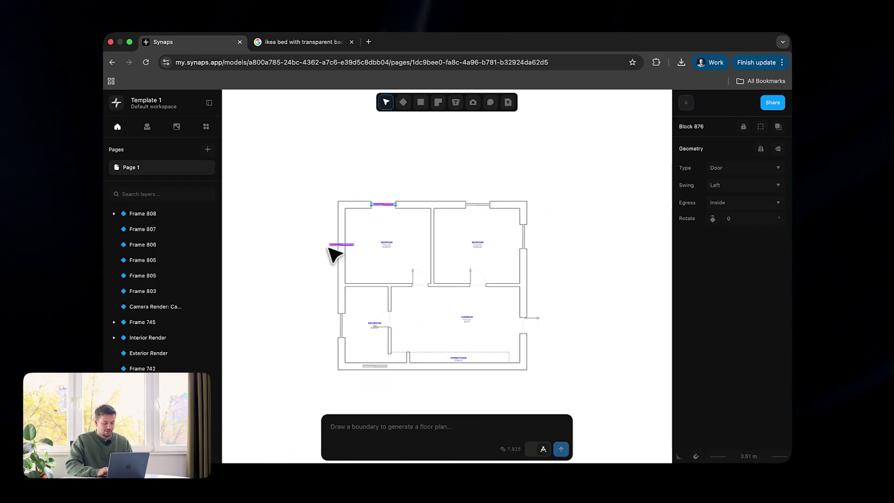
scroll(336, 251, "up", 3, "ctrl")
scroll(394, 243, "up", 3, "ctrl")
left_click_drag(367, 246, 361, 229)
scroll(412, 260, "down", 1, "ctrl")
left_click(386, 227)
- Delete the unwanted door block
key("Delete")
scroll(385, 225, "down", 3, "ctrl")
scroll(392, 233, "down", 5, "ctrl")
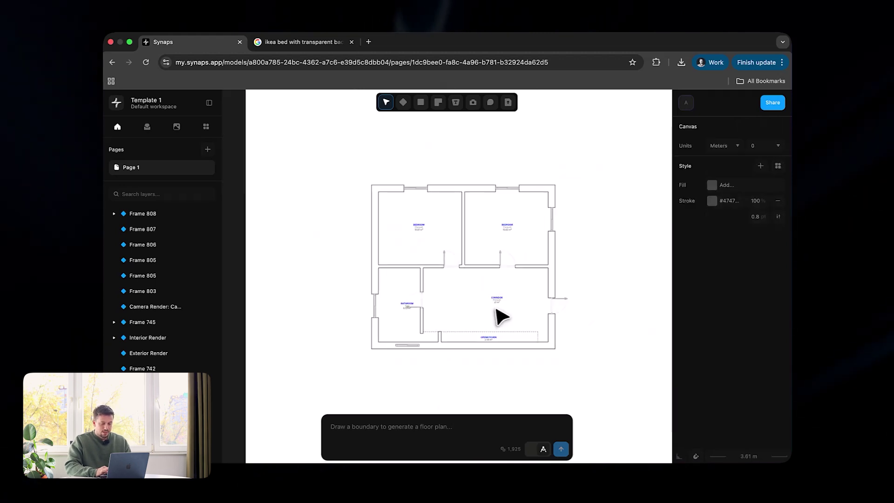
scroll(579, 302, "up", 3, "ctrl")
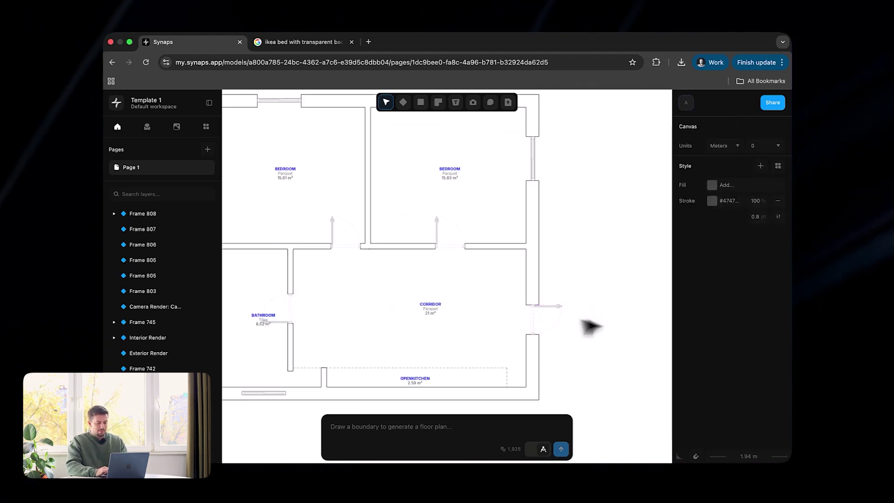
scroll(518, 321, "down", 2)
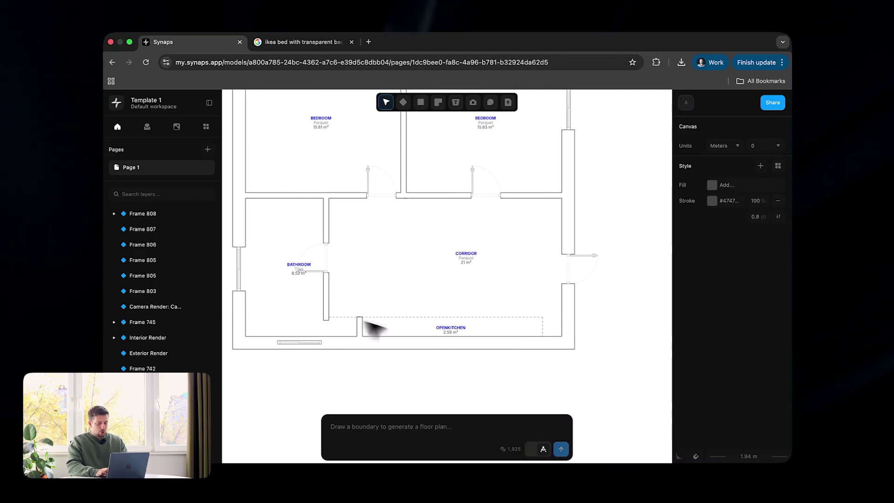
scroll(358, 307, "up", 2)
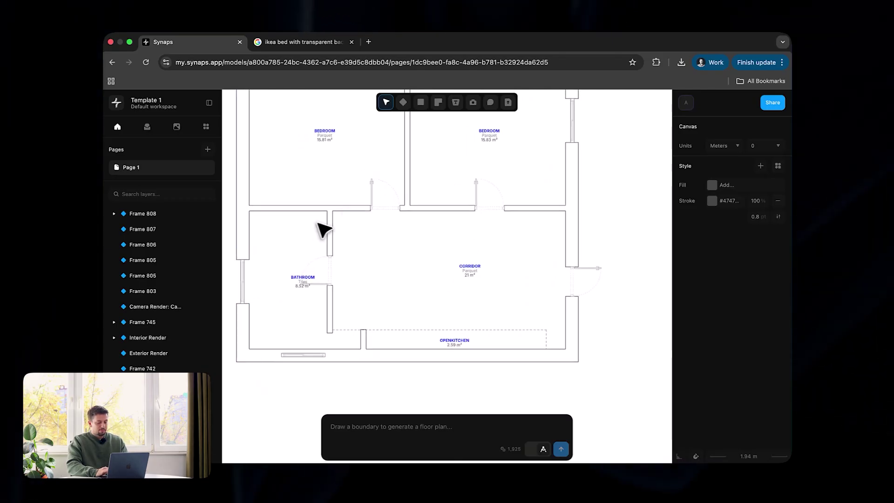
- Reposition the bathroom–corridor wall and select the short stub wall by the bathroom
left_click(331, 238)
left_click_drag(334, 242, 305, 229)
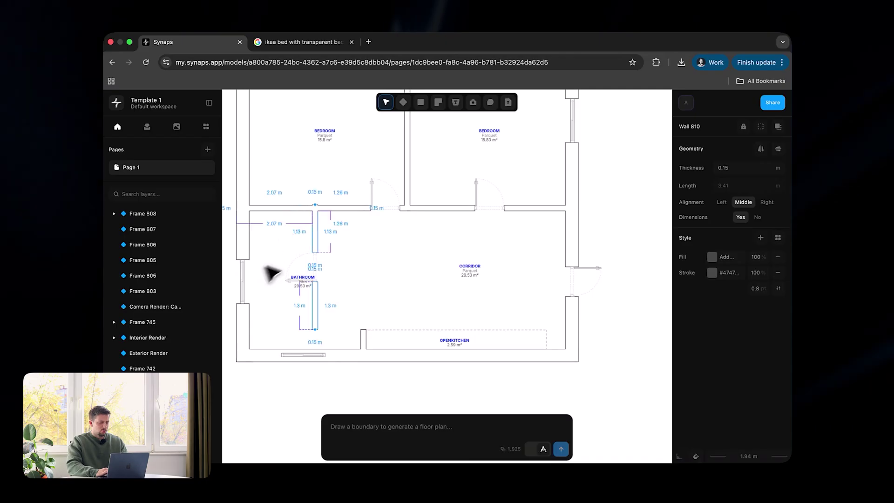
left_click(242, 275)
scroll(247, 287, "up", 5)
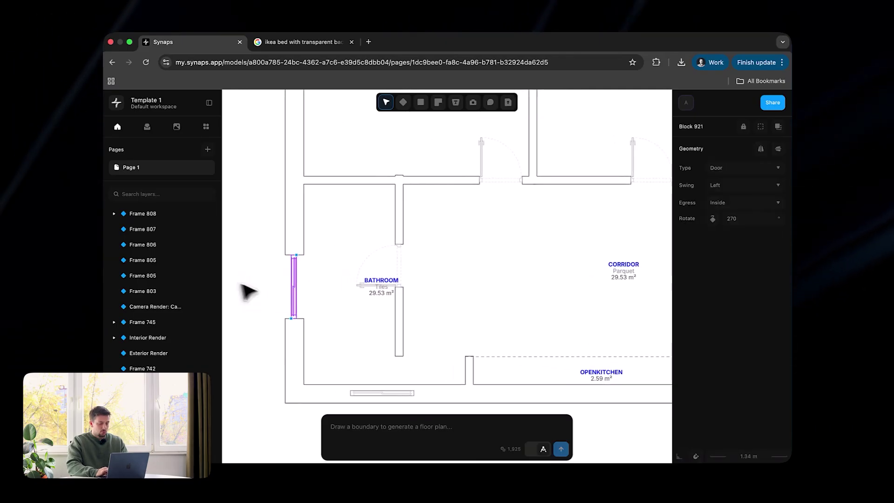
scroll(298, 295, "up", 3)
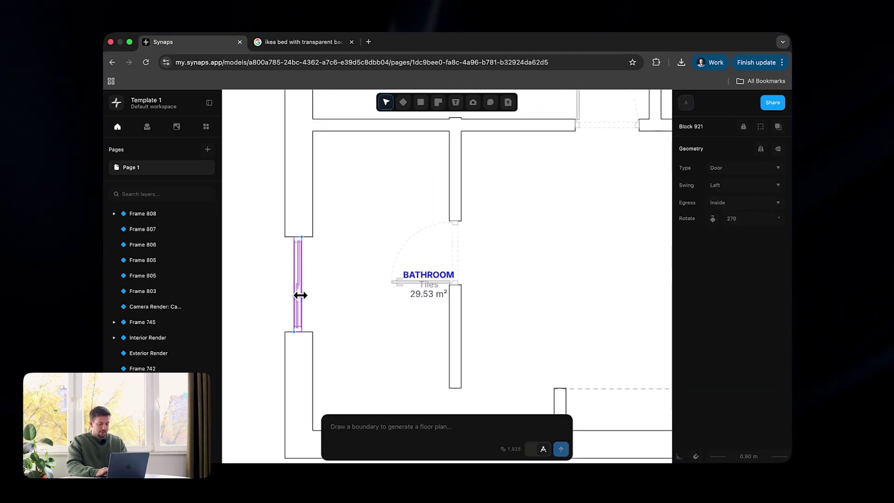
scroll(309, 224, "down", 4)
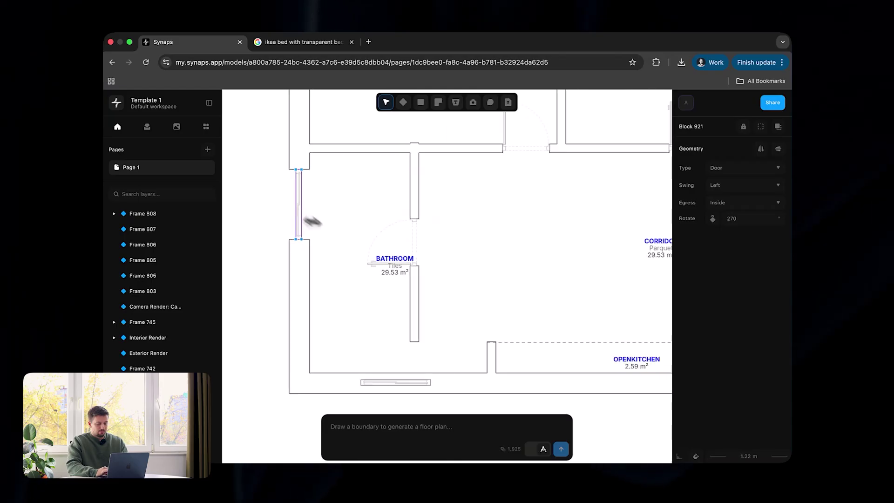
left_click(415, 308)
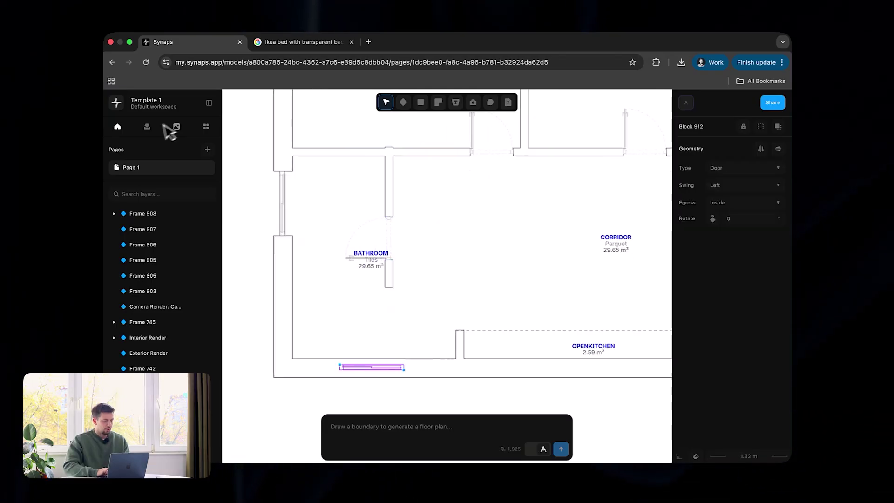
- Place the Fjelensund table from the furniture library into the opened-up room
left_click(148, 127)
scroll(168, 260, "down", 1)
scroll(168, 259, "down", 5)
left_click_drag(189, 247, 451, 253)
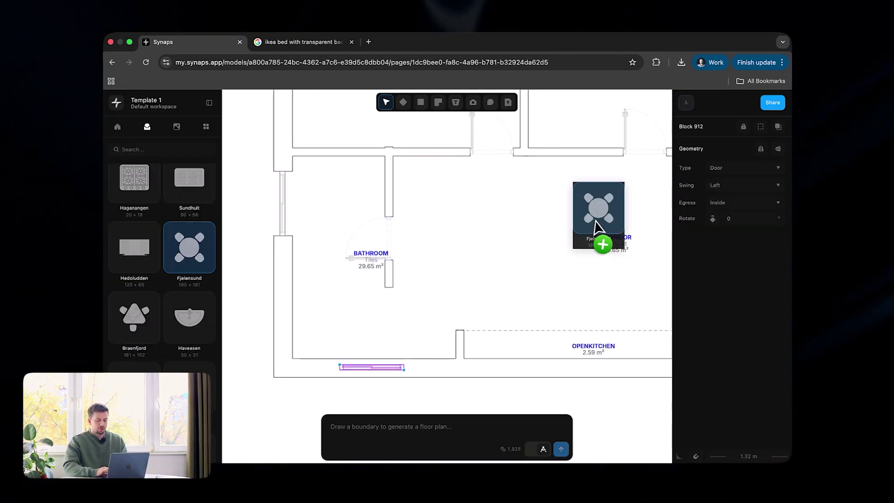
scroll(593, 222, "down", 3)
scroll(560, 201, "up", 2)
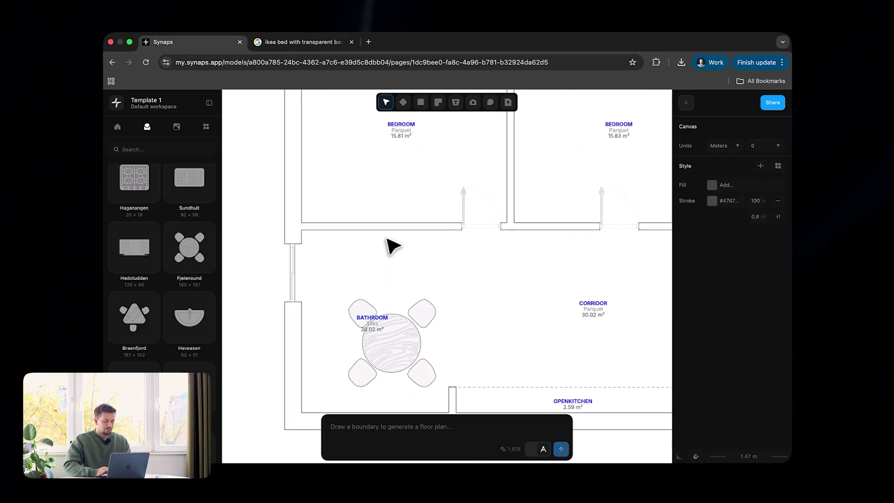
scroll(390, 242, "up", 1)
- Start a new wall inside the bedroom, then cancel it
key("w")
left_click(413, 257)
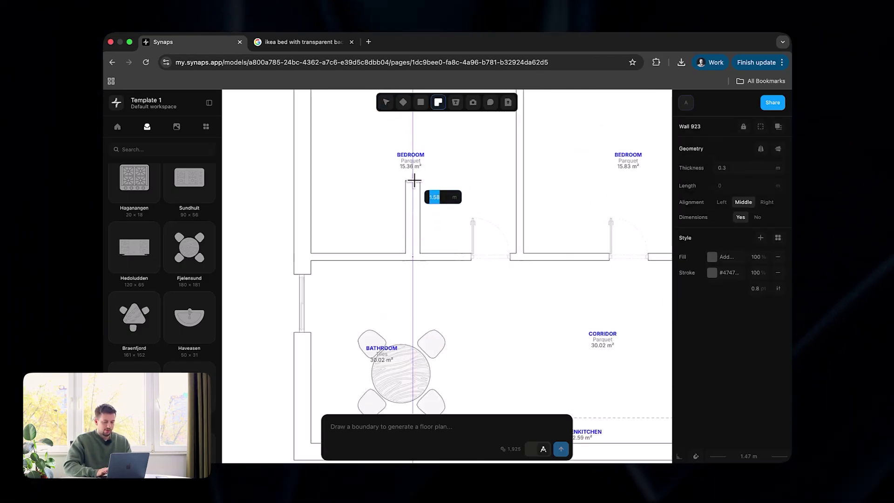
key("Escape")
scroll(463, 373, "down", 5)
scroll(484, 308, "up", 3)
scroll(484, 307, "down", 5)
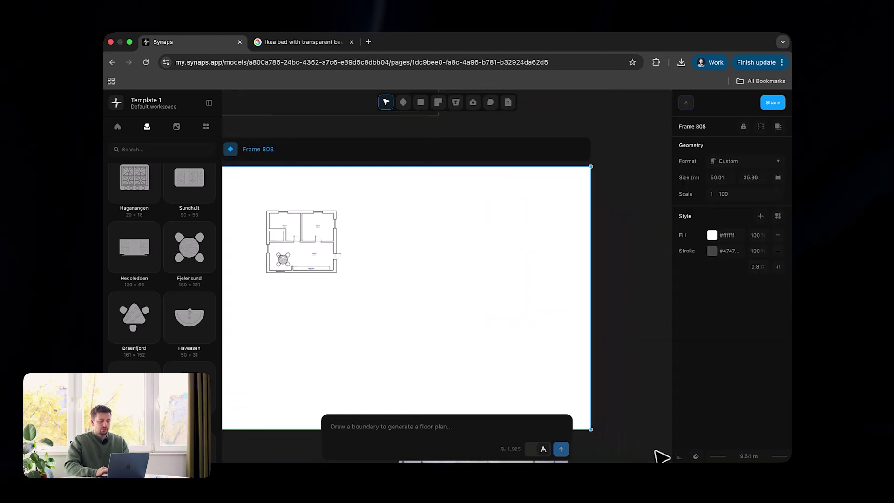
scroll(415, 269, "up", 5)
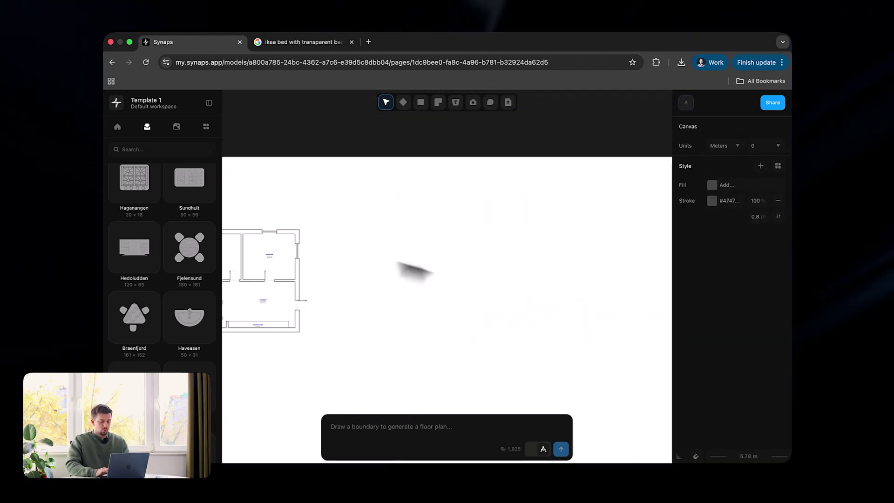
- Draw a 7 × 9 m boundary rectangle on empty canvas
key("r")
left_click_drag(377, 212, 536, 341)
type("7")
key("Tab")
type("9")
key("Return")
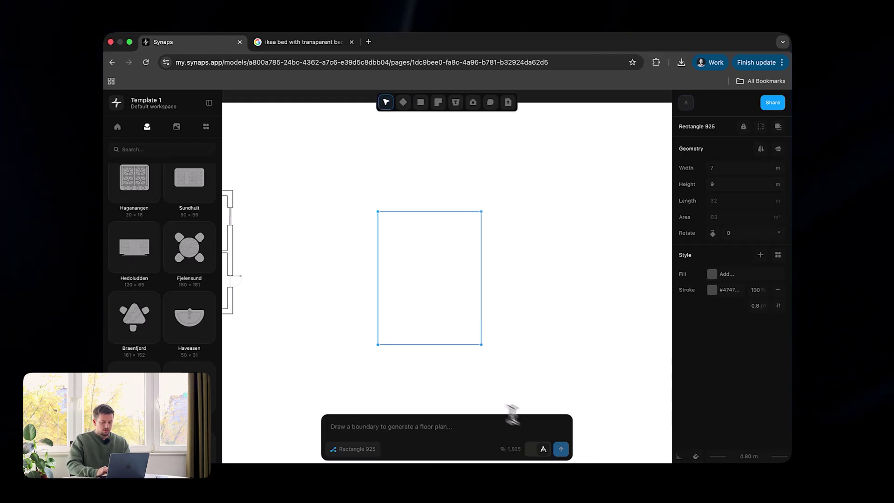
- Send '1 bedroom apartment' to the AI and deselect the generated plan
type("tment")
left_click(561, 449)
scroll(498, 333, "down", 3)
scroll(492, 328, "down", 1)
scroll(488, 264, "up", 3, "ctrl")
scroll(490, 266, "down", 1)
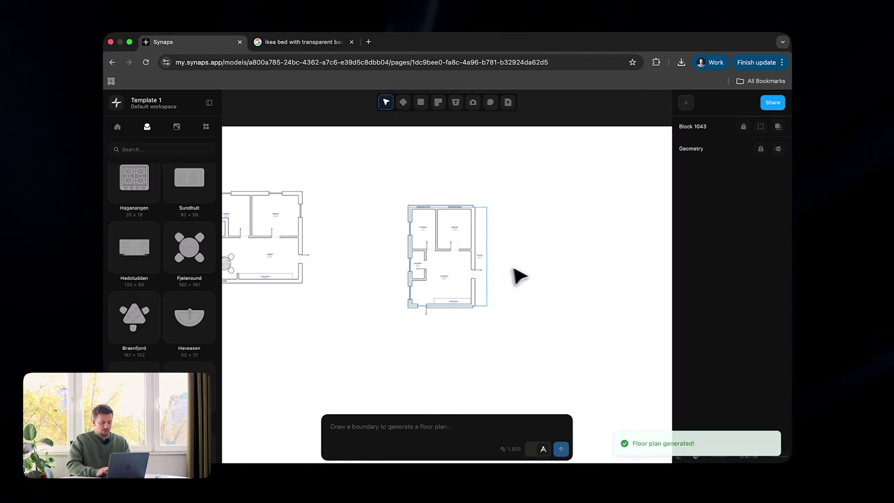
left_click(483, 313)
scroll(497, 339, "down", 10)
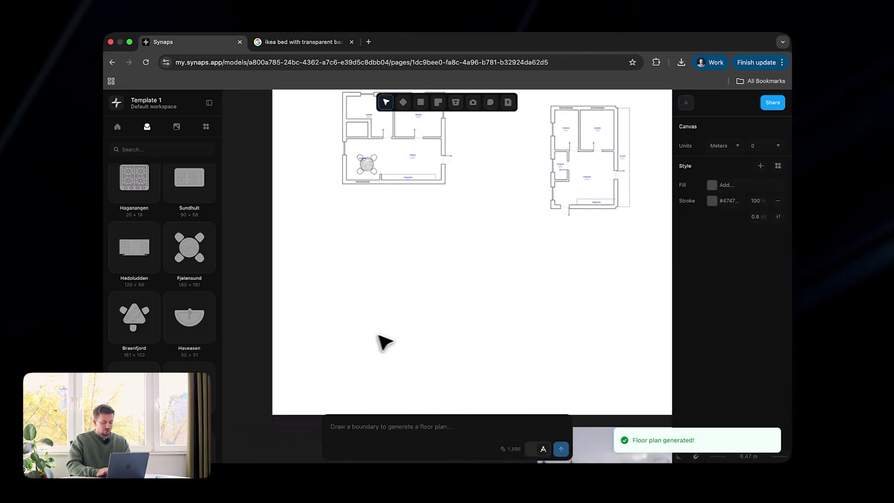
- Draw a 9 × 14 m boundary rectangle and submit '3 bedroom apartment' to the AI
key("r")
left_click(359, 258)
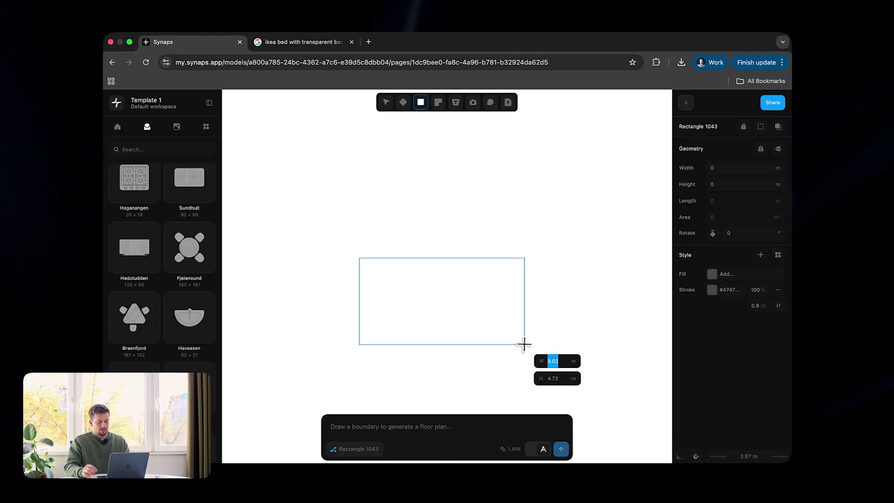
type("9")
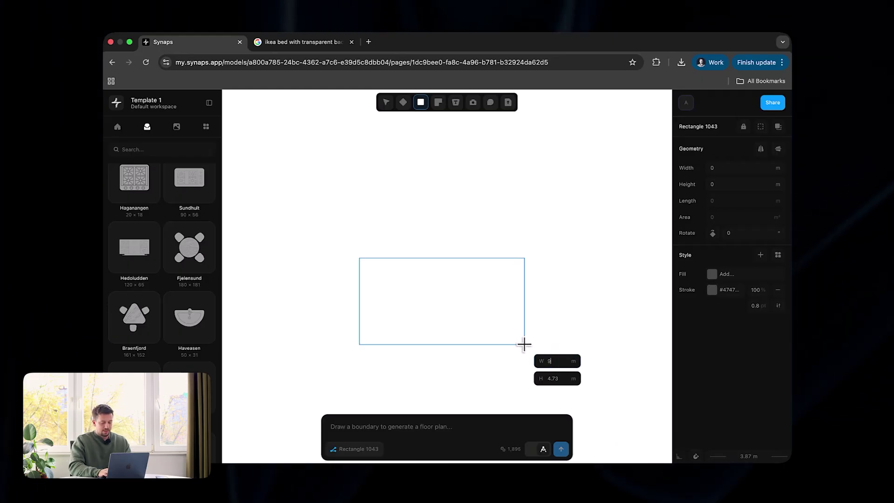
key("Tab")
type("14")
key("Return")
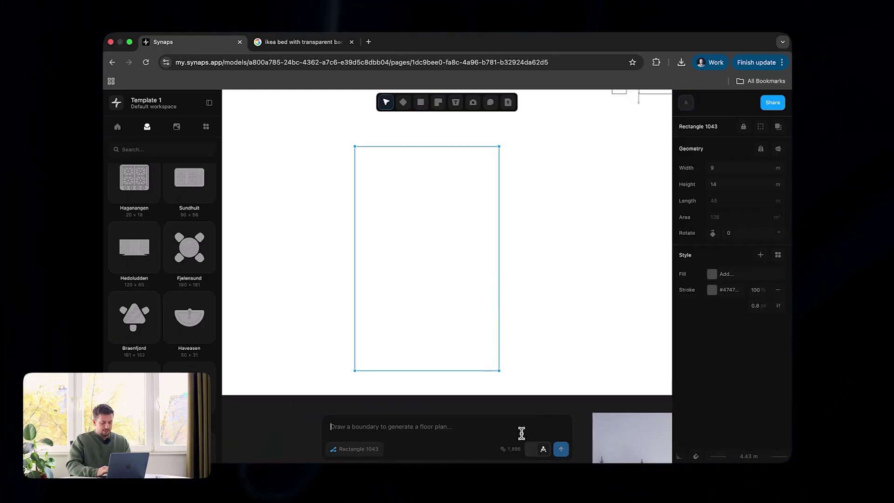
left_click(560, 449)
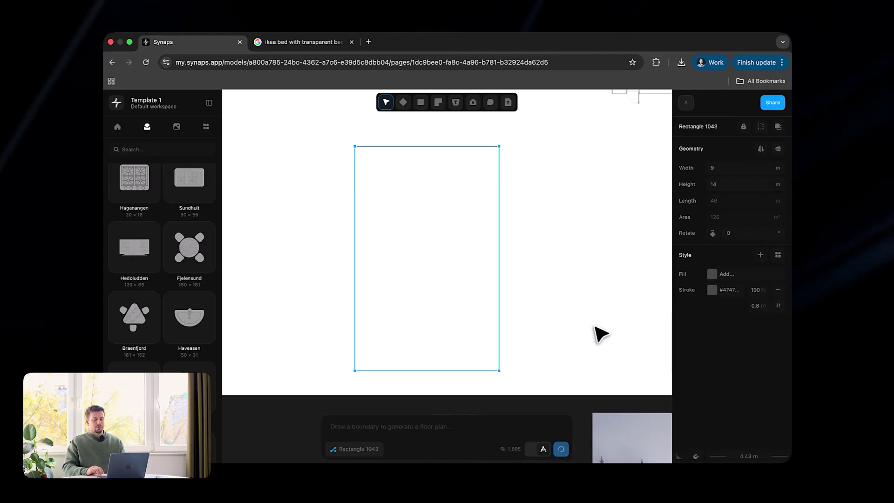